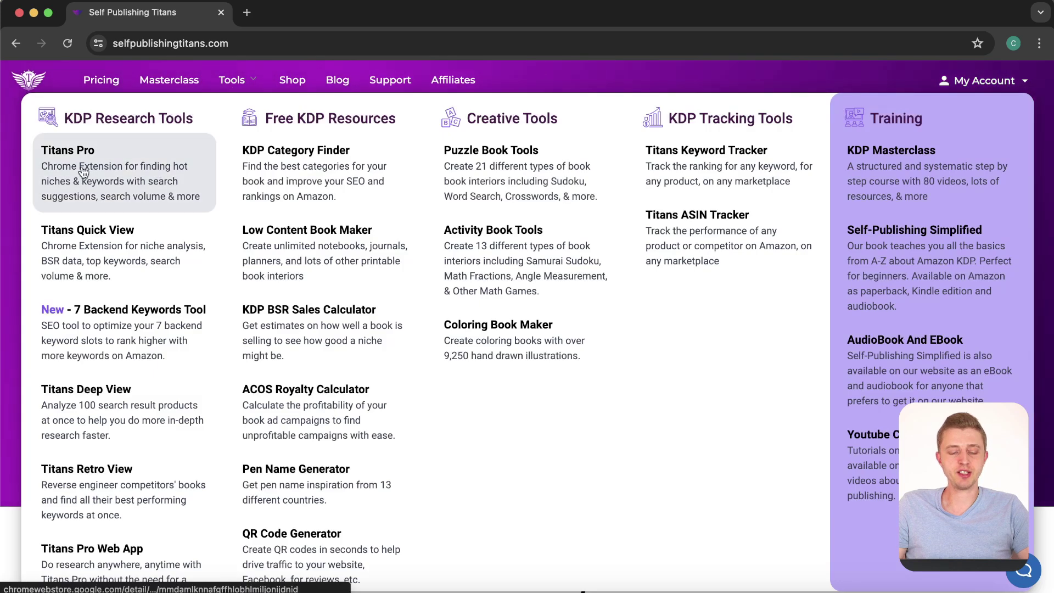
- Open the Titans Pro extension's Chrome Web Store page from the Tools menu
click(128, 156)
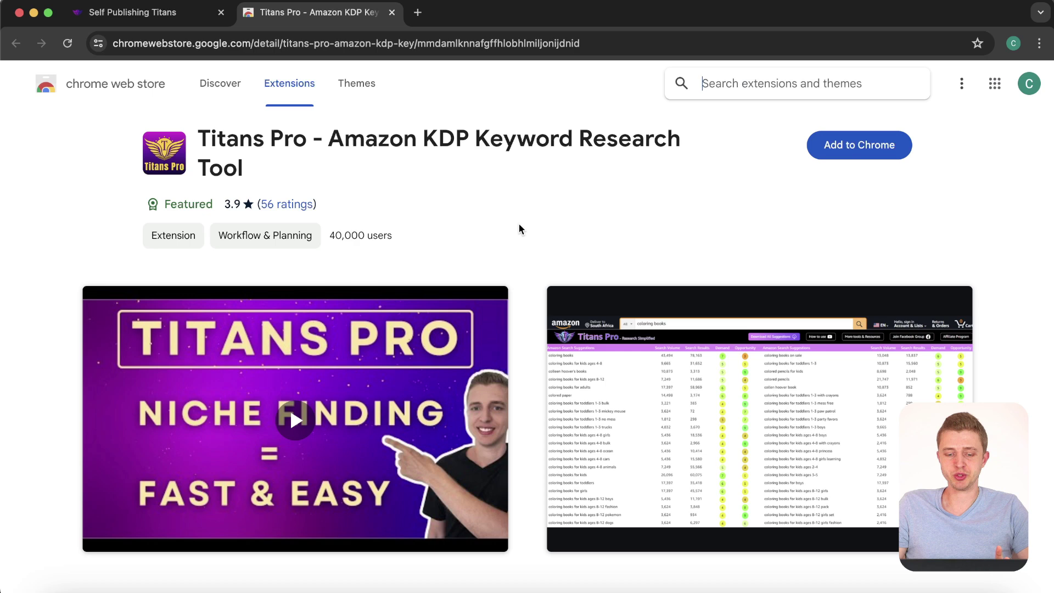
drag(330, 235, 412, 238)
click(413, 239)
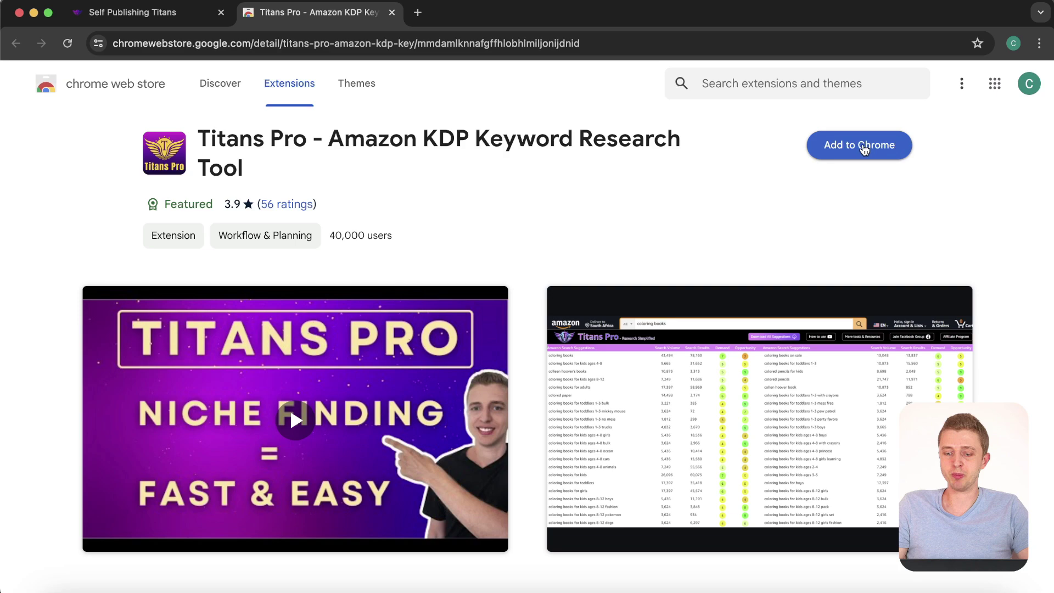
- Install the Titans Pro extension in Chrome and dismiss the added notice
click(860, 147)
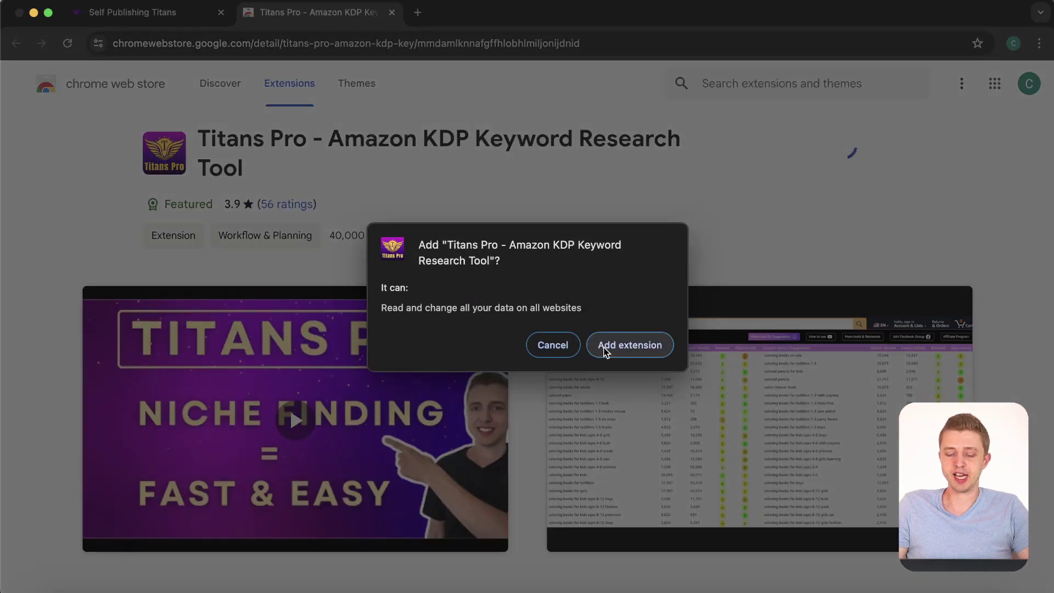
click(638, 351)
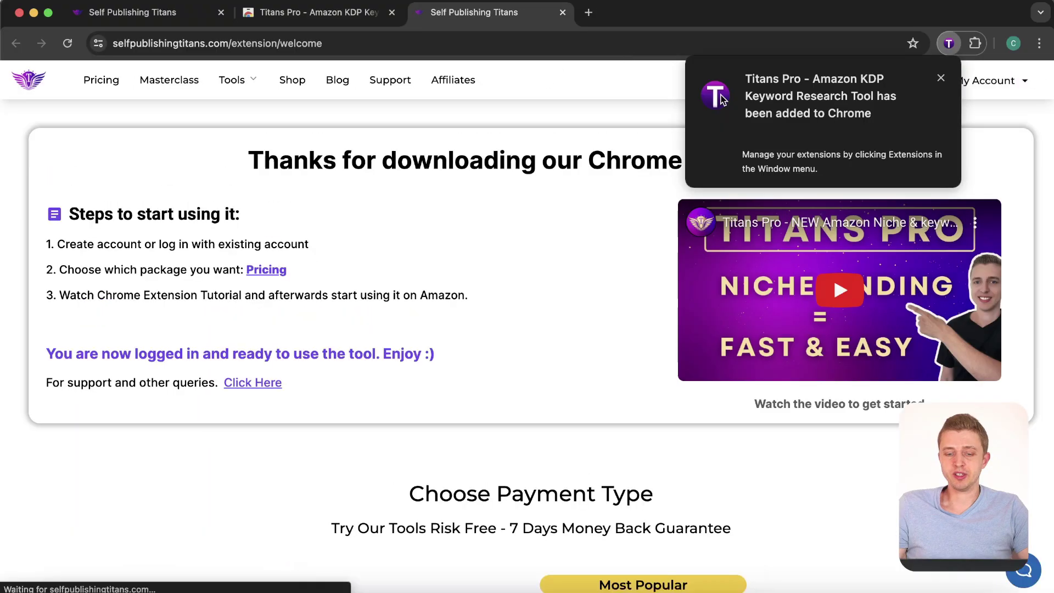
click(942, 79)
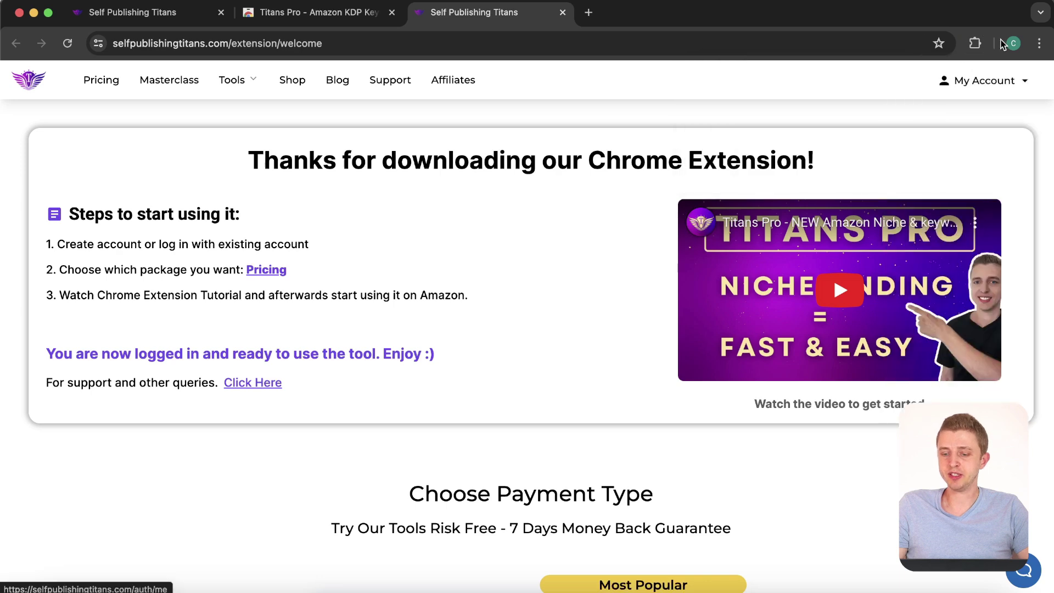
- Pin Titans Pro to the toolbar and show the lifetime bundle pricing on its welcome page
click(976, 43)
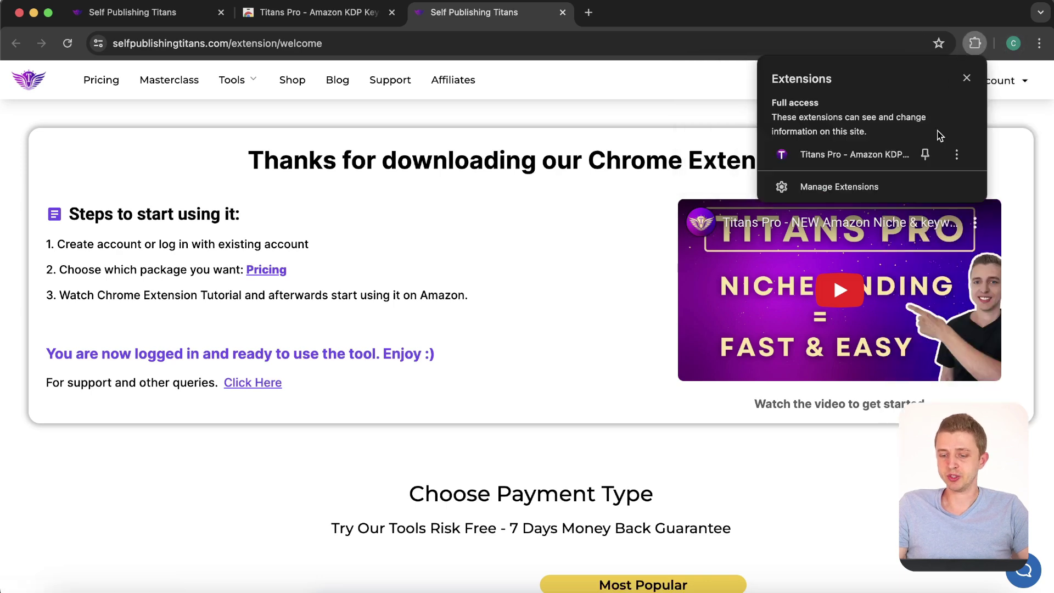
click(926, 157)
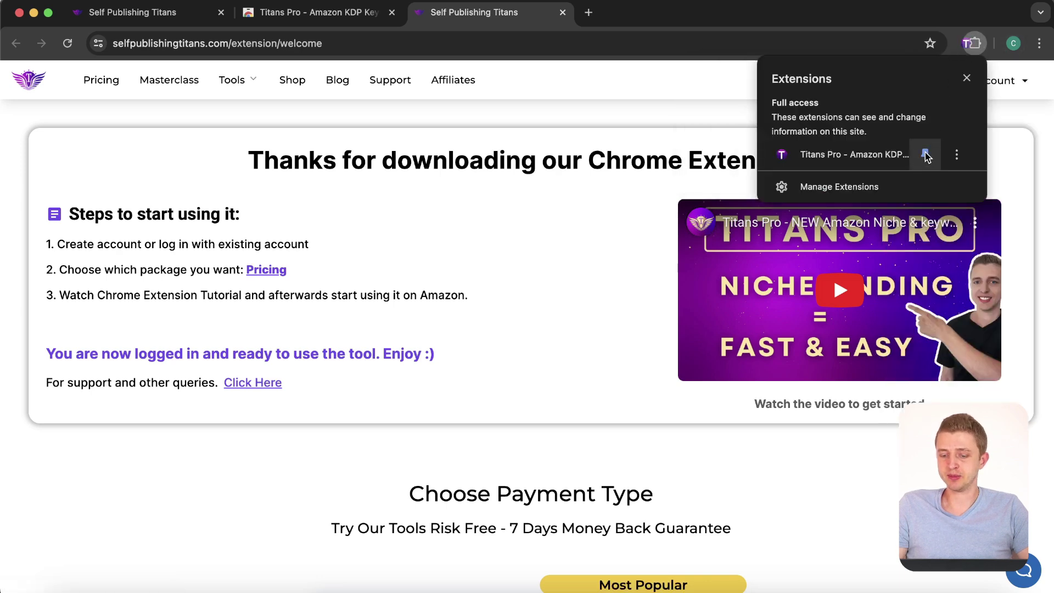
click(727, 103)
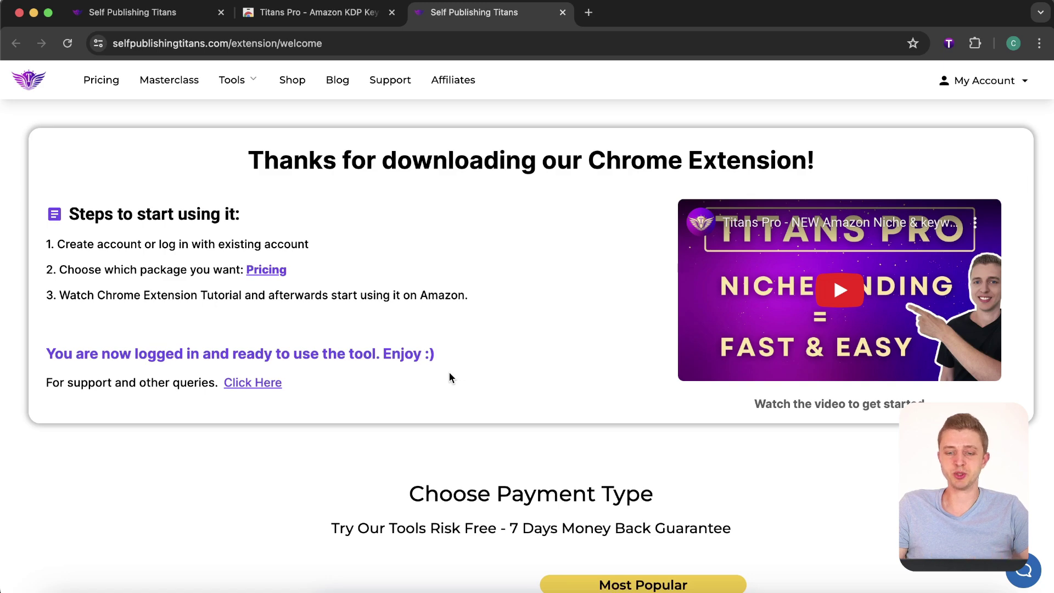
scroll(449, 378, down, 3)
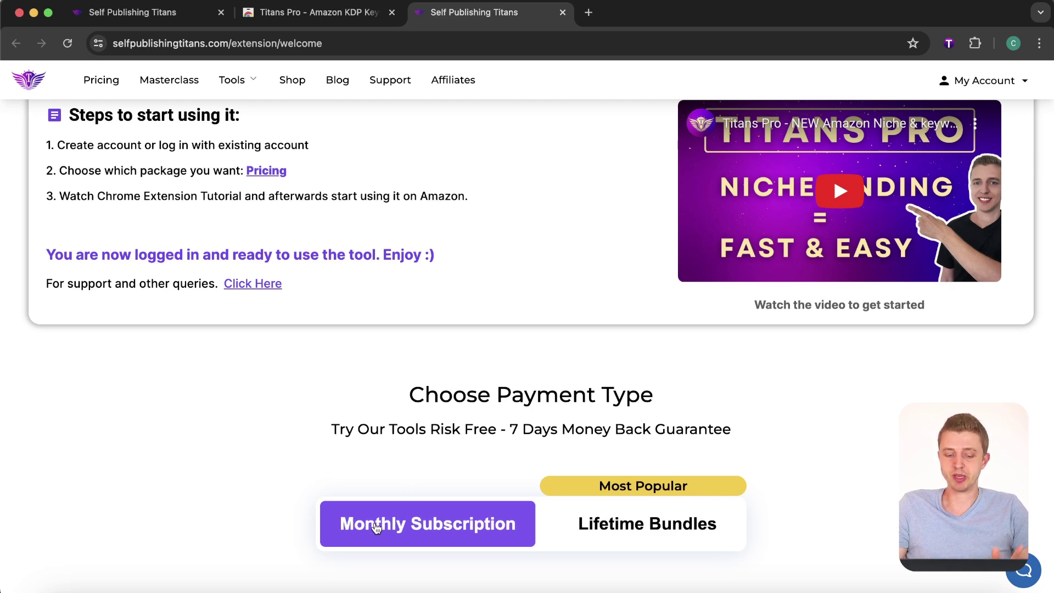
click(617, 524)
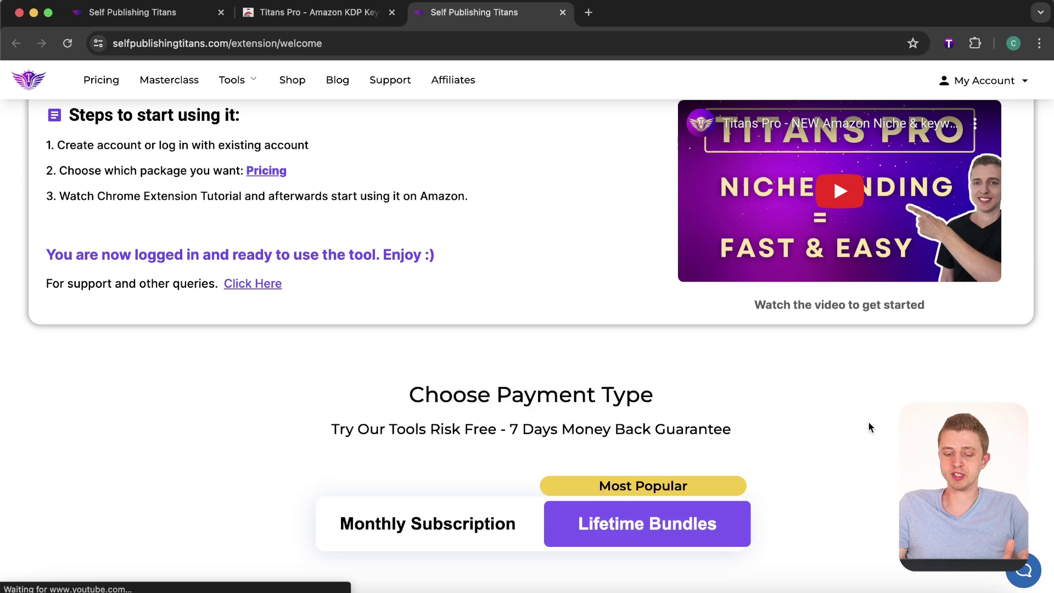
scroll(871, 424, down, 4)
scroll(870, 424, up, 3)
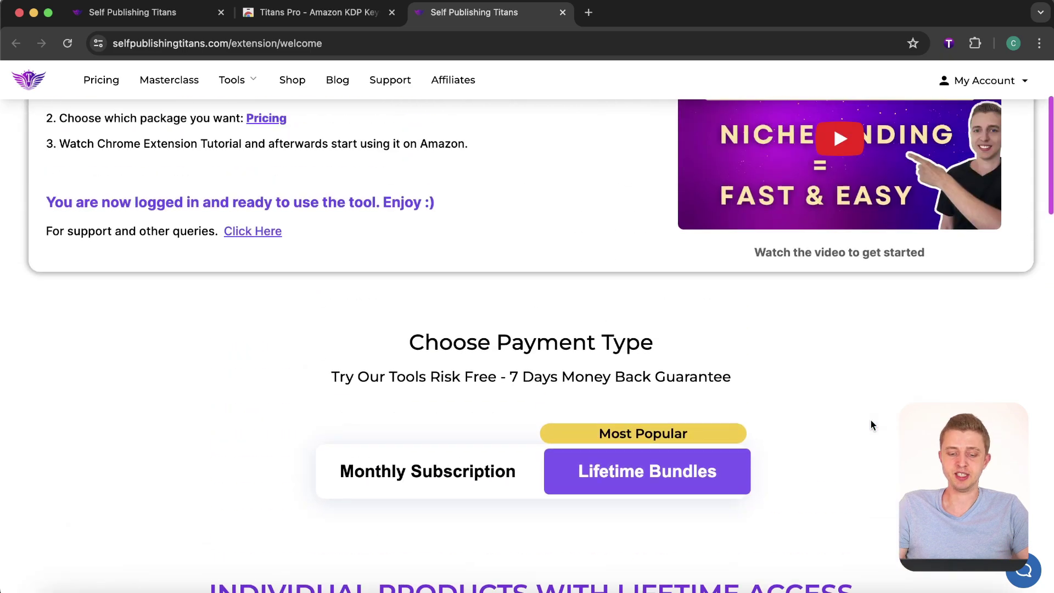
scroll(871, 425, up, 3)
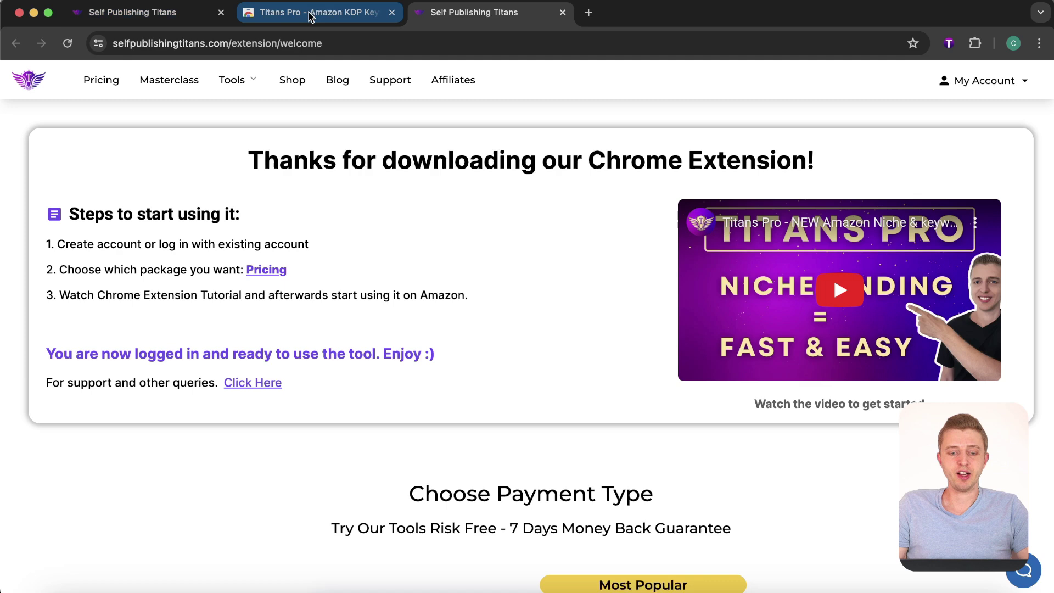
- Go to amazon.com and start a product search for kids story books
click(588, 43)
text(am)
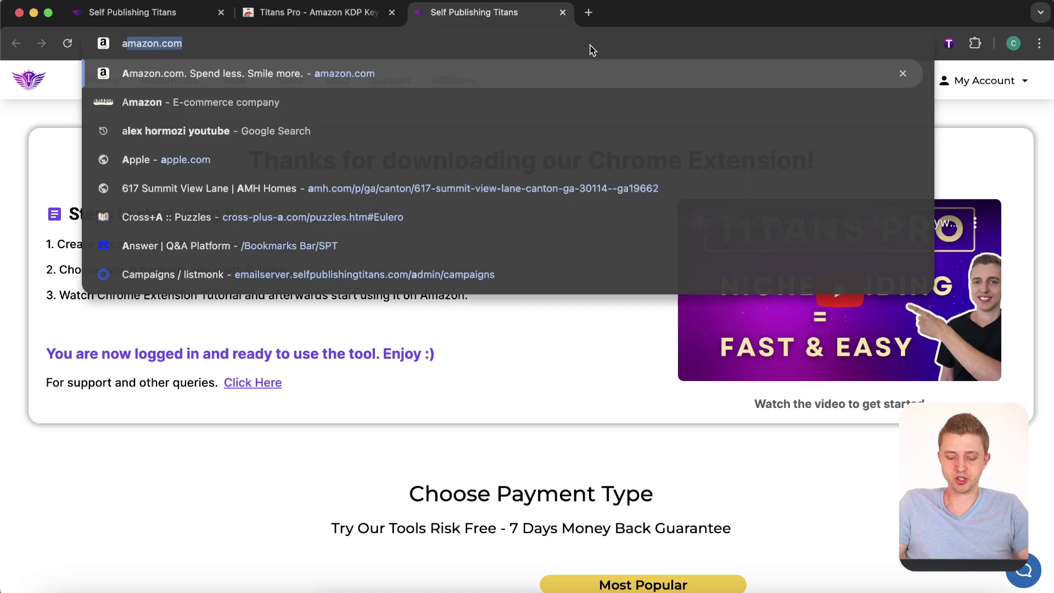
key(Return)
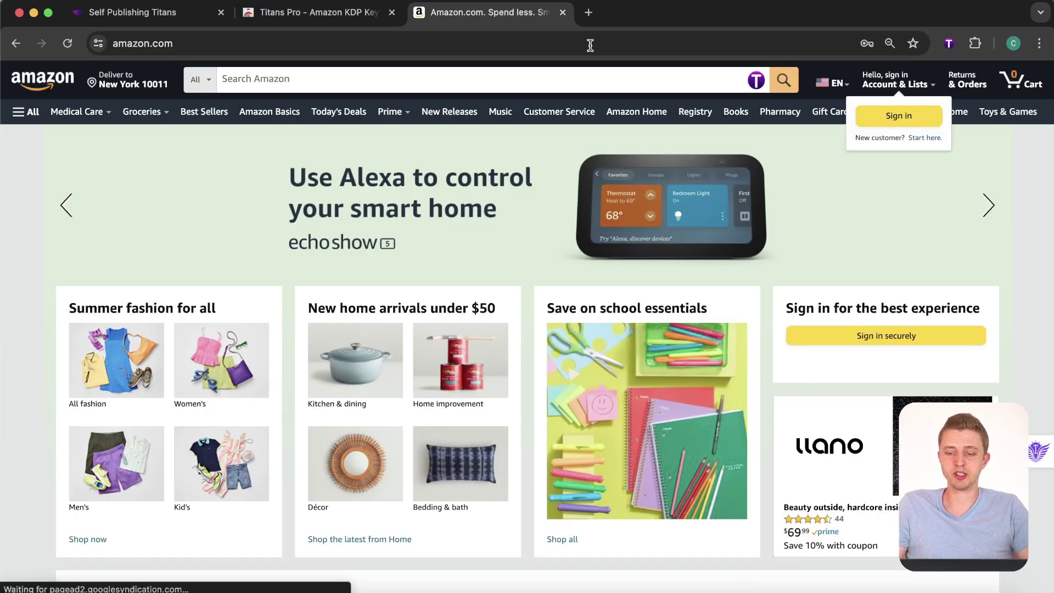
click(636, 86)
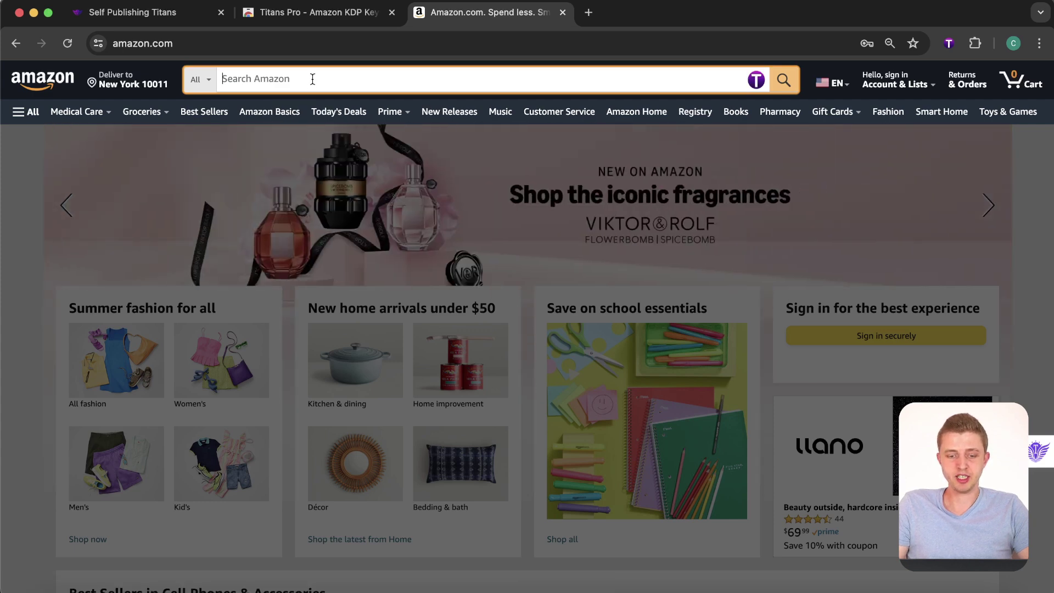
text(kids st)
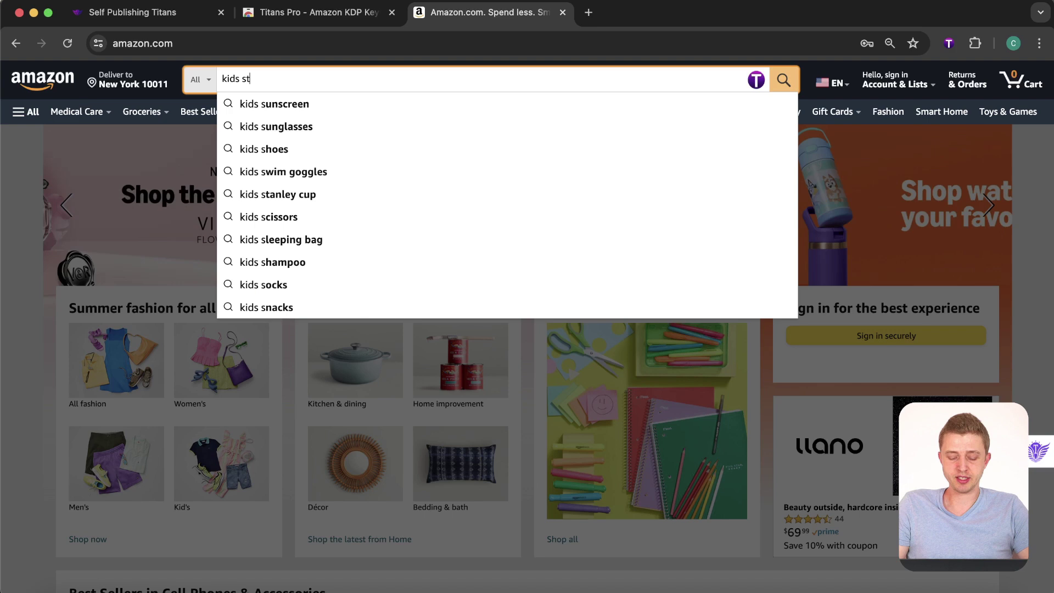
text(ory books)
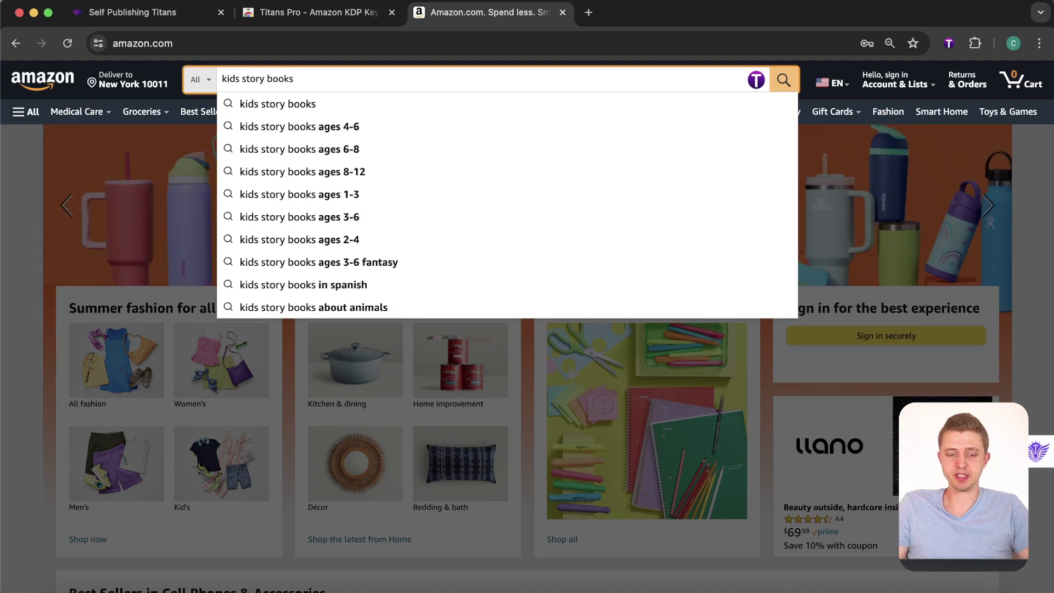
- Run the kids story books search so the Titans Pro keyword table loads
key(Return)
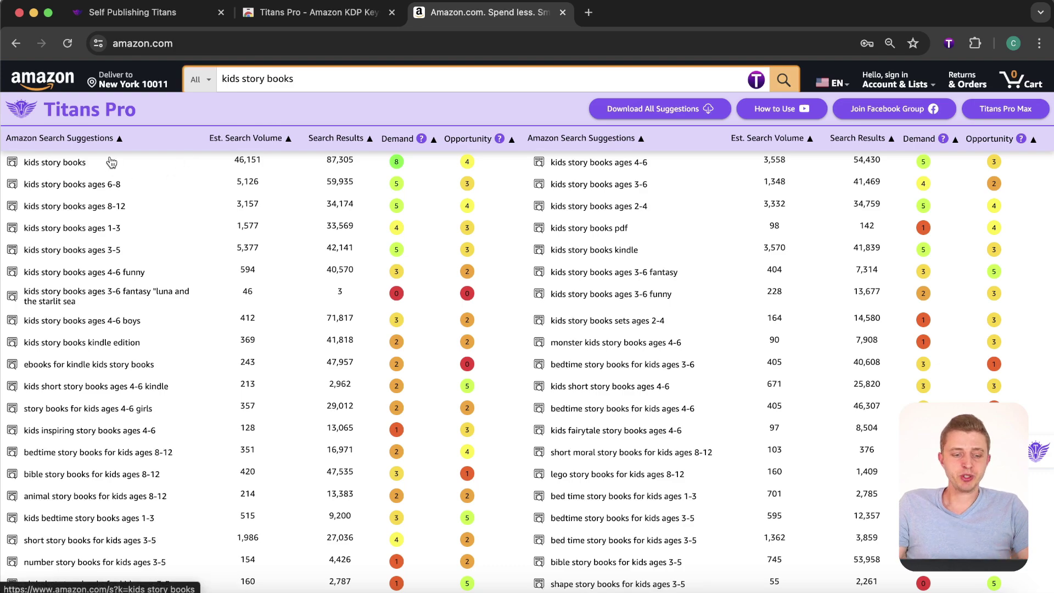
scroll(141, 304, down, 3)
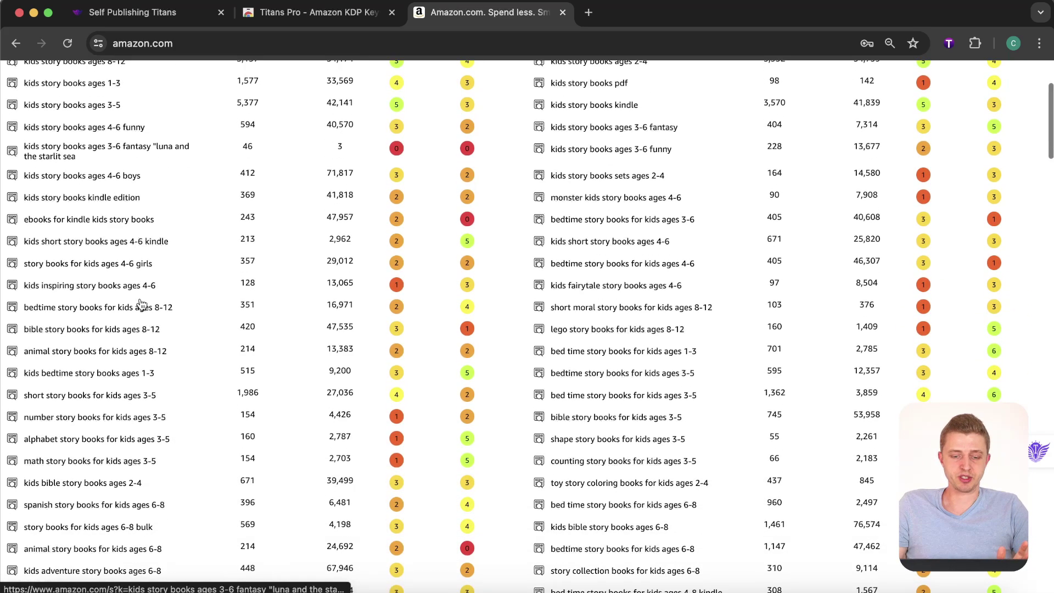
scroll(141, 304, down, 2)
scroll(141, 304, up, 2)
scroll(141, 304, up, 2)
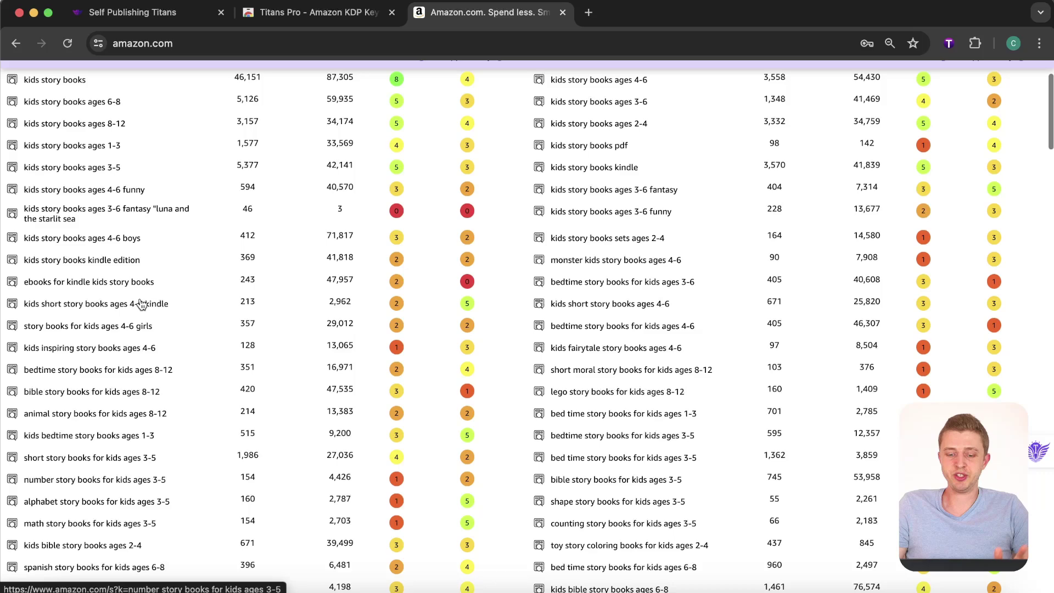
scroll(140, 304, up, 1)
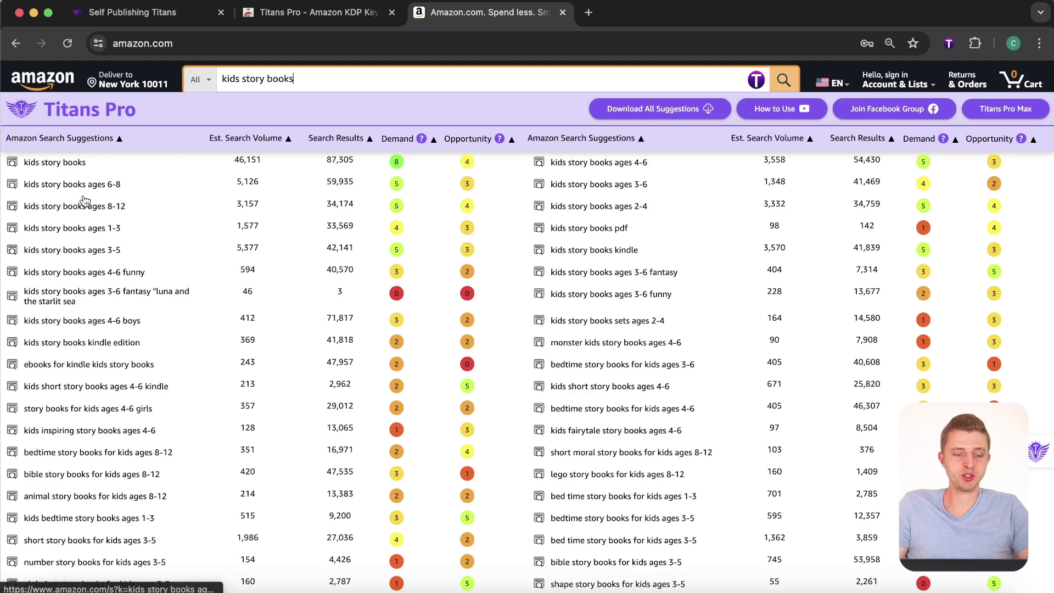
scroll(89, 297, down, 1)
scroll(88, 297, down, 3)
scroll(89, 297, down, 2)
scroll(88, 297, down, 1)
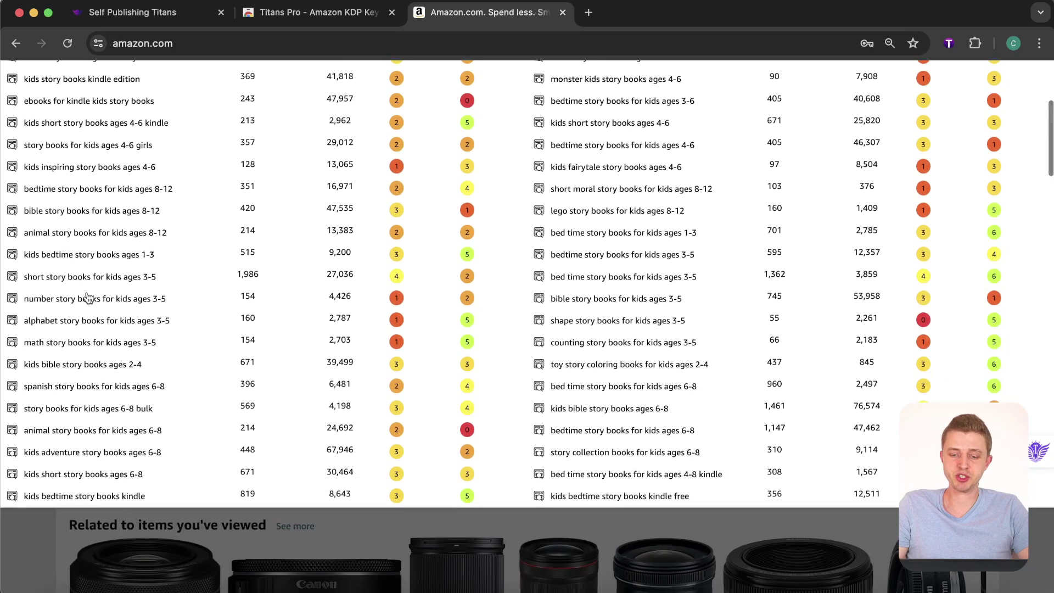
scroll(89, 298, up, 5)
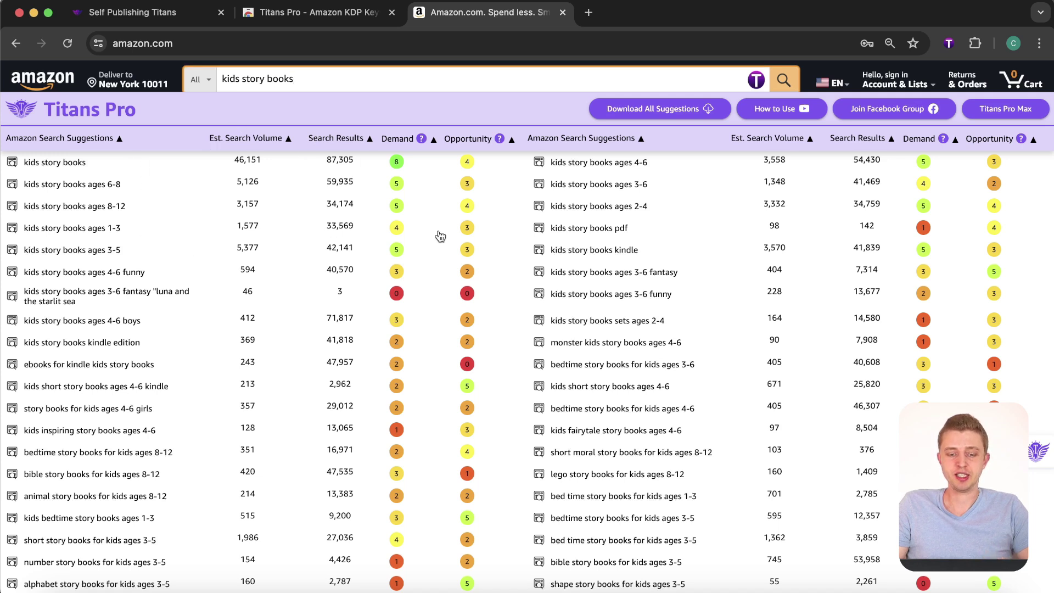
- Read the Demand score explanation popup and close it
click(422, 138)
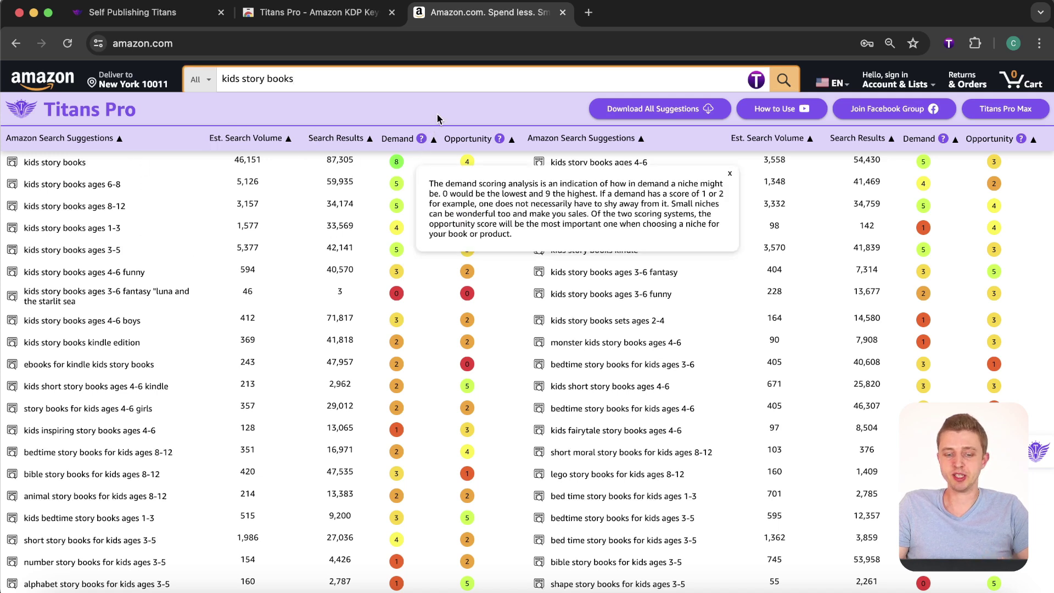
click(729, 174)
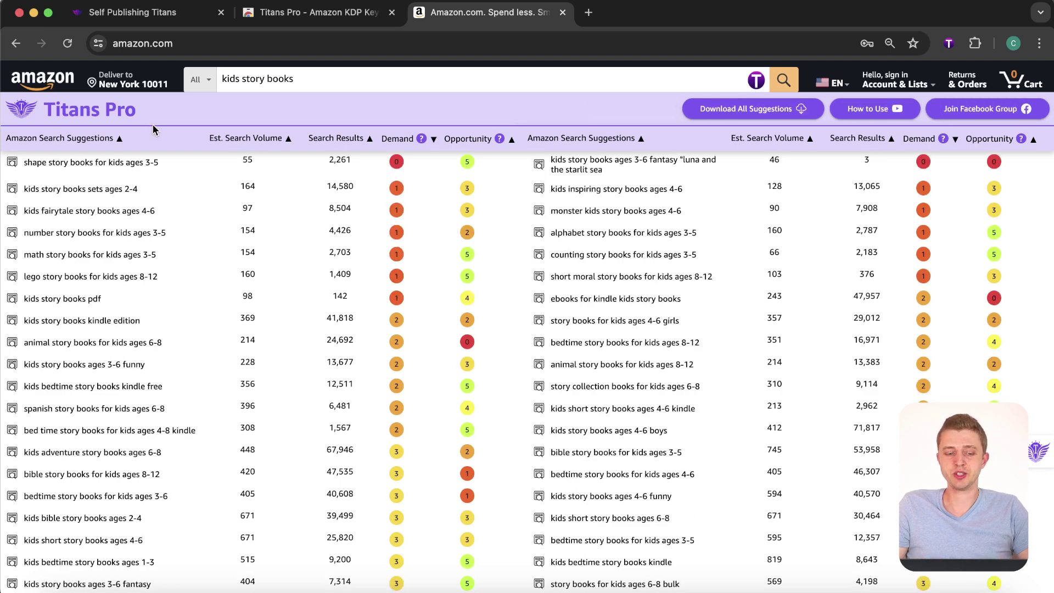
- Sort the kids story books keywords alphabetically, by search volume and by search results
click(120, 140)
click(288, 138)
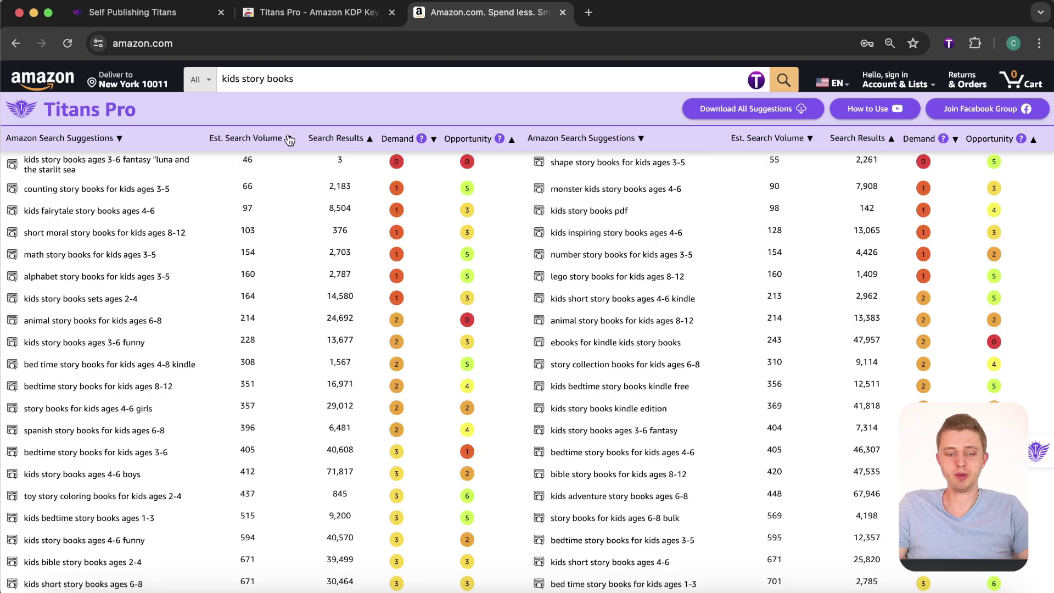
click(288, 139)
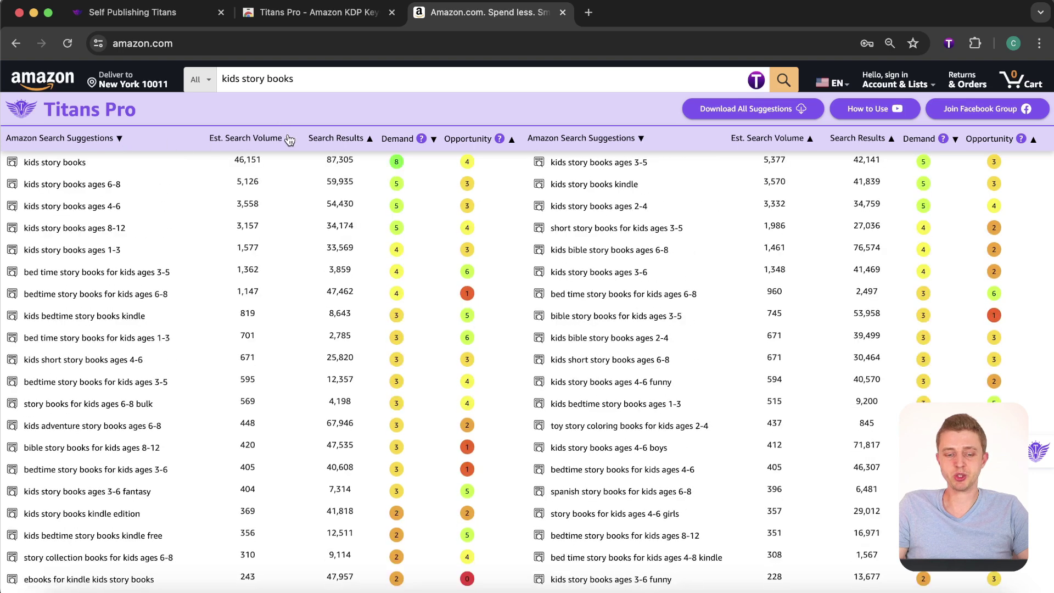
click(369, 141)
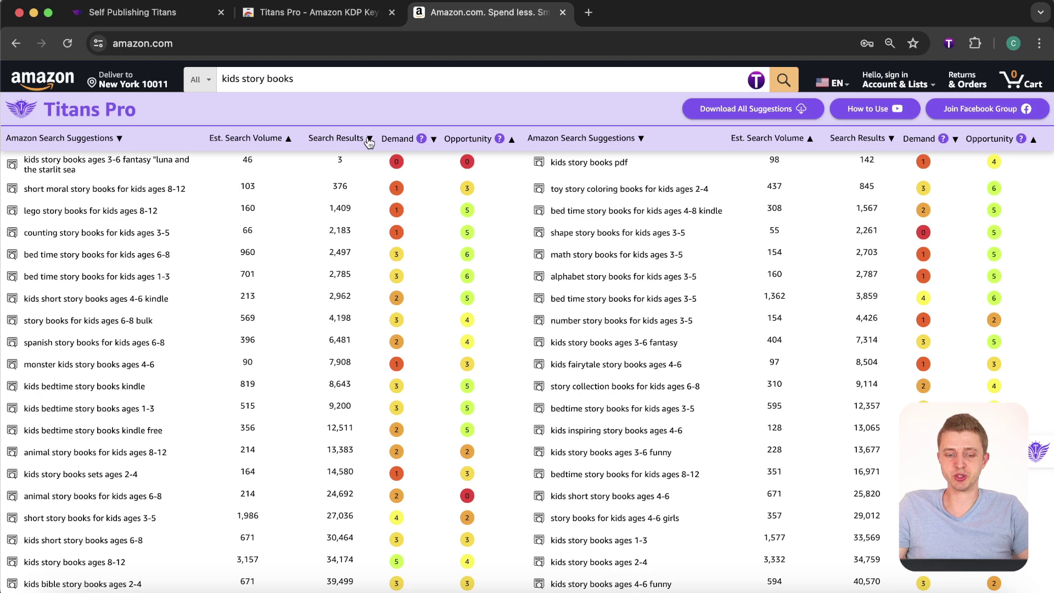
- Sort by demand and opportunity both ways, then restore the original suggestion order
click(435, 141)
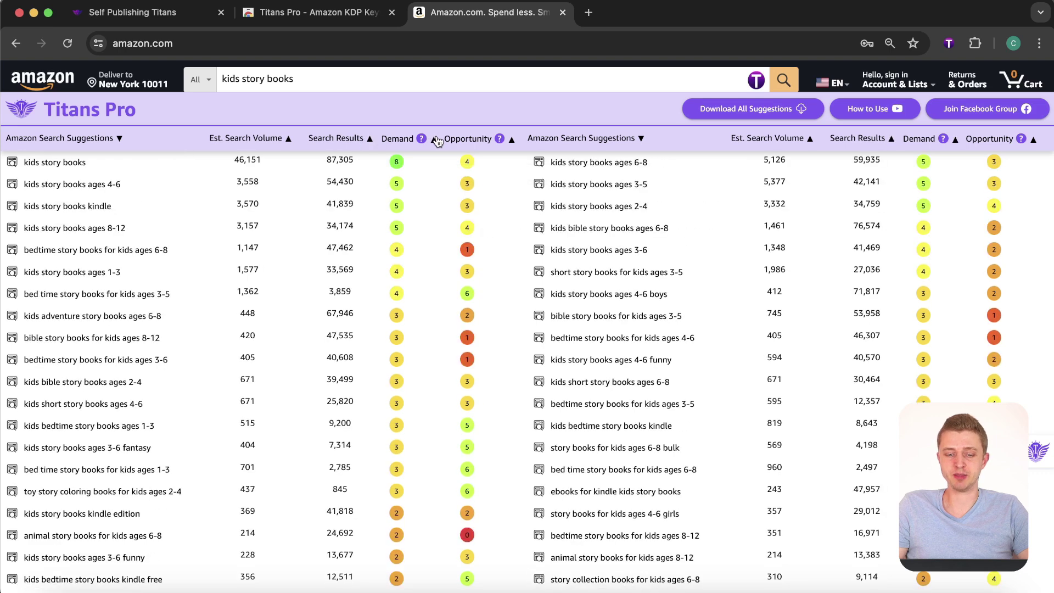
click(435, 140)
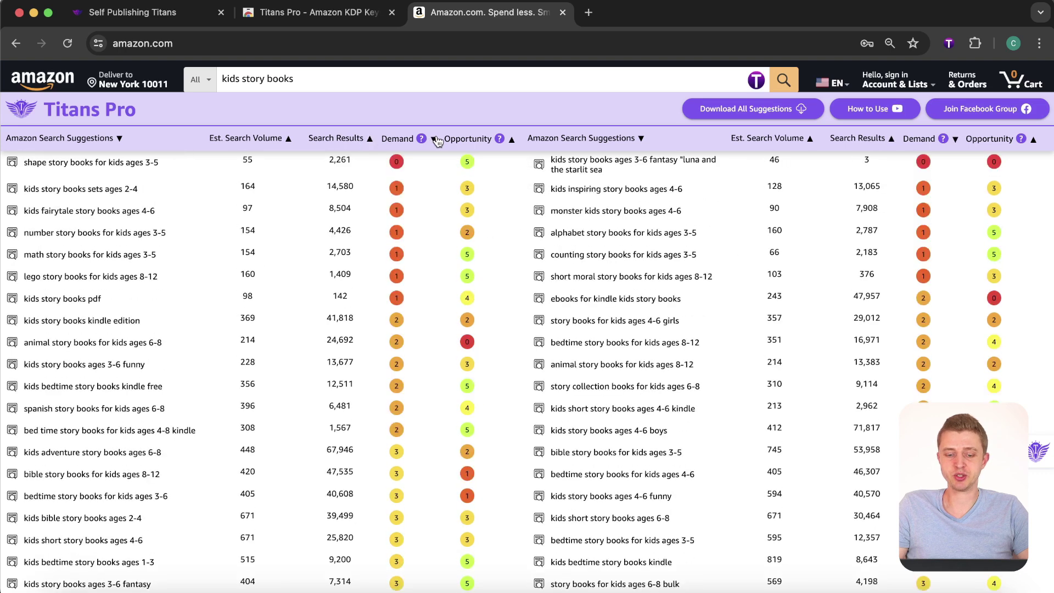
click(512, 140)
click(512, 140)
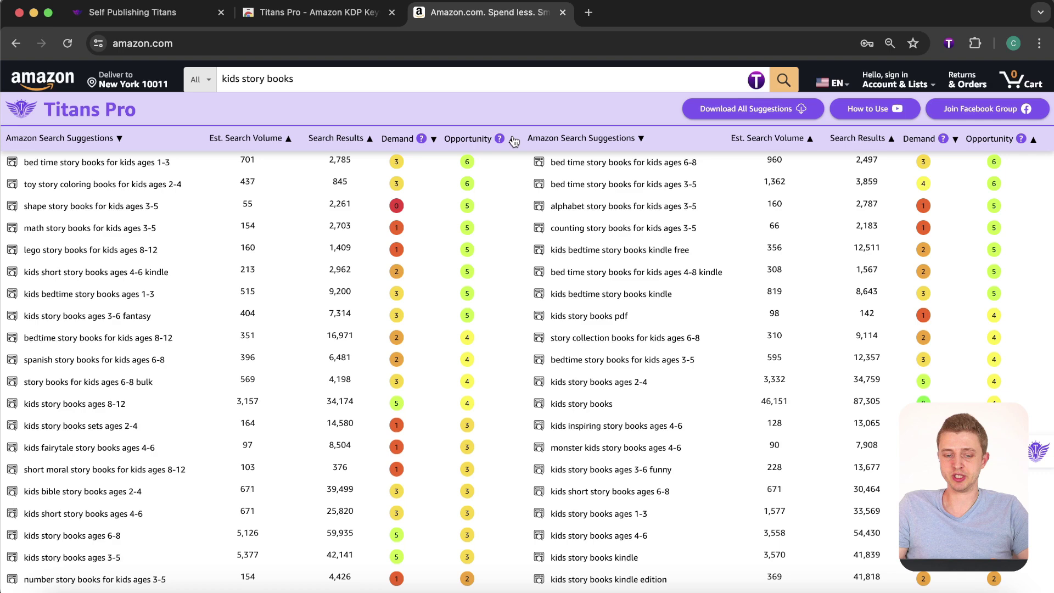
click(512, 140)
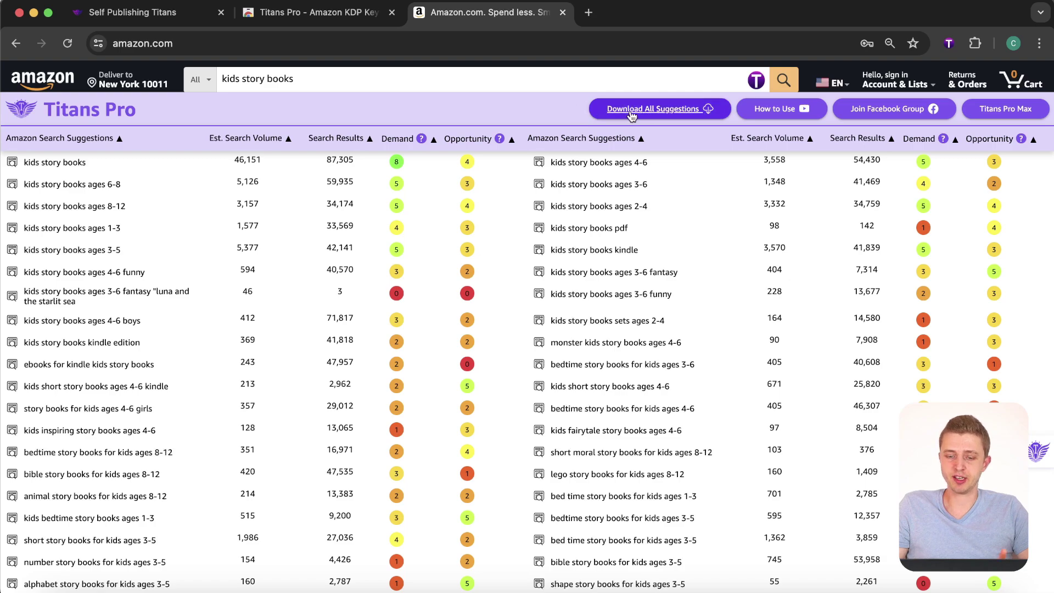
scroll(598, 260, down, 3)
scroll(599, 262, down, 2)
scroll(597, 262, down, 3)
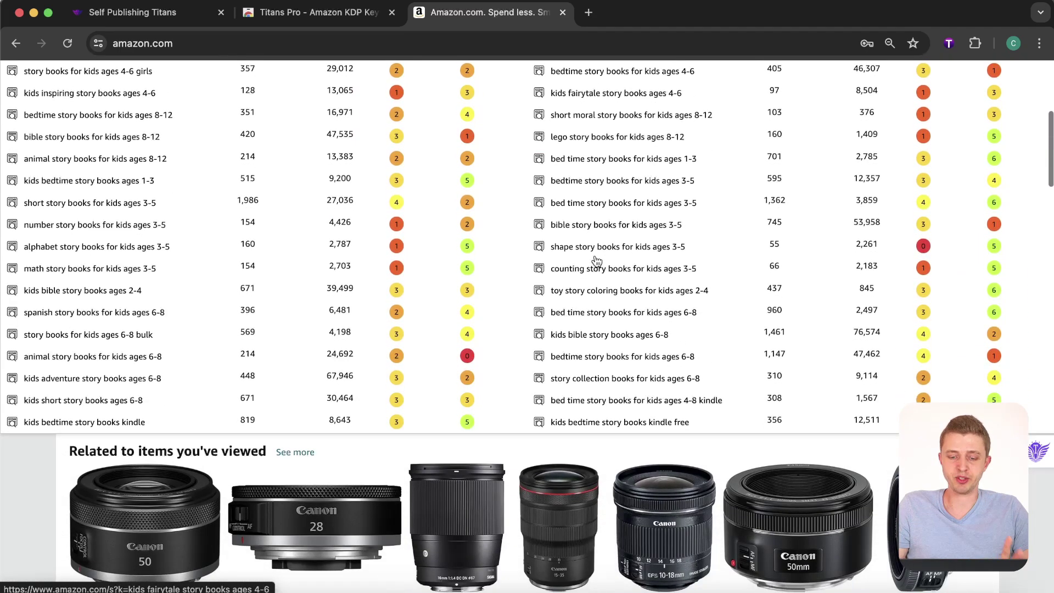
scroll(597, 263, up, 4)
scroll(597, 230, up, 4)
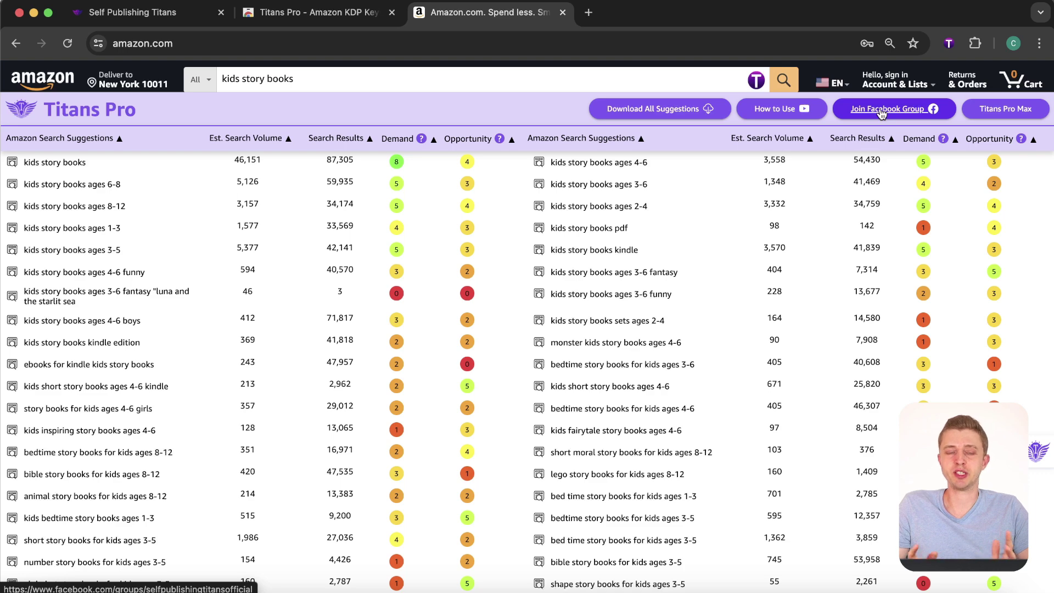
- Clear the old search phrase to search coloring book for adults instead
key(BackSpace)
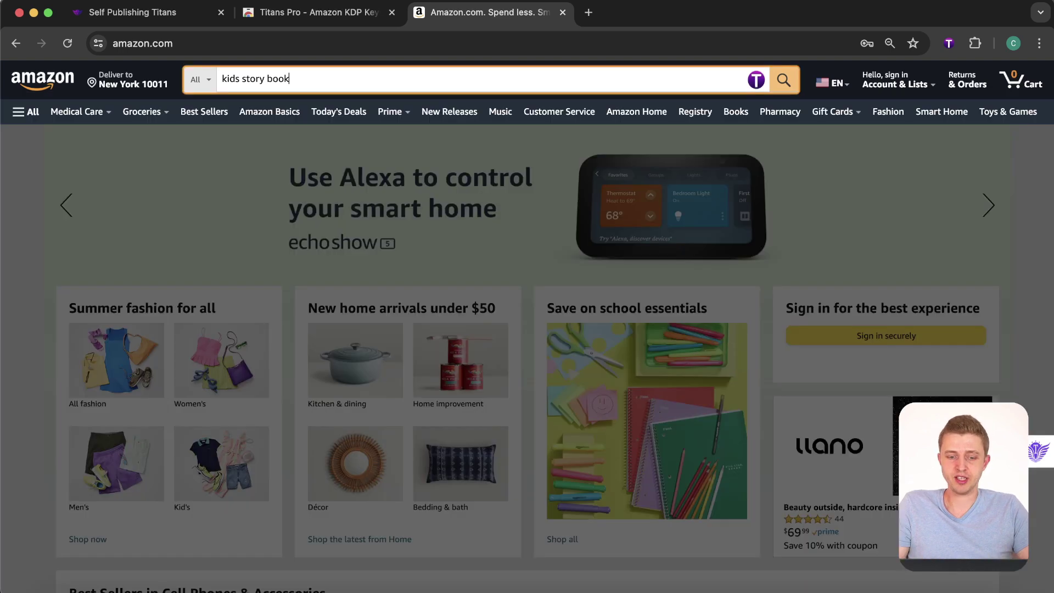
key(BackSpace)
key(BackSpace)
key(BackSpace)
key(BackSpace)
key(BackSpace)
key(BackSpace)
key(BackSpace)
key(BackSpace)
key(BackSpace)
text(coloring book for adults)
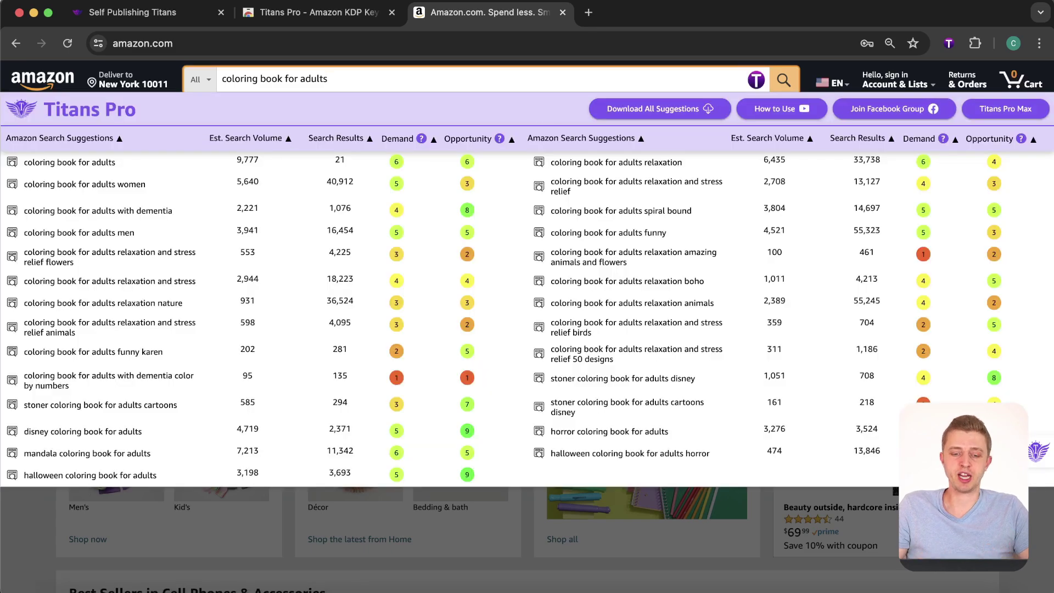
scroll(412, 173, down, 2)
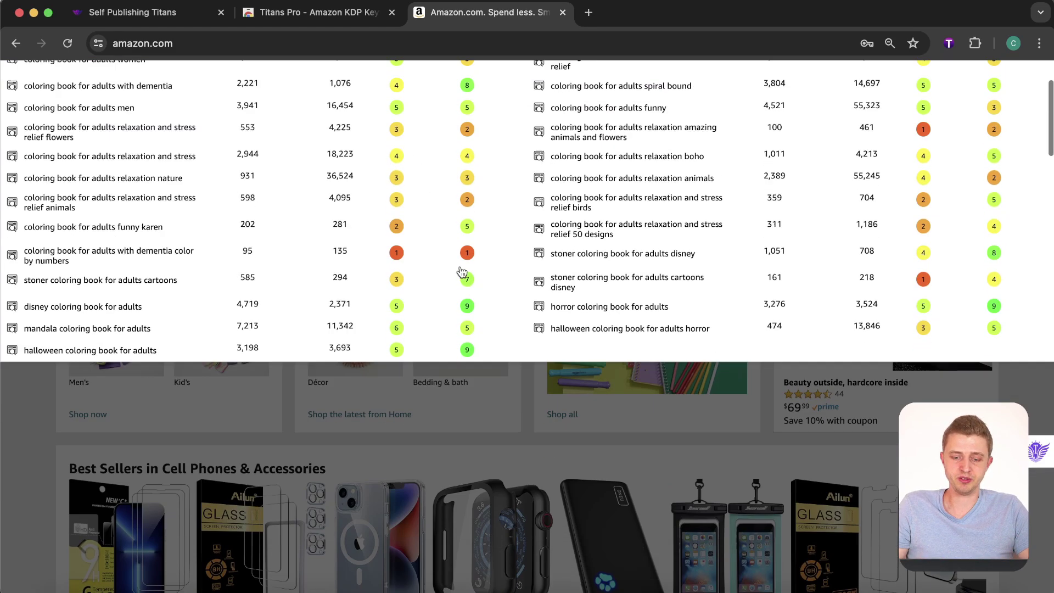
scroll(464, 271, up, 2)
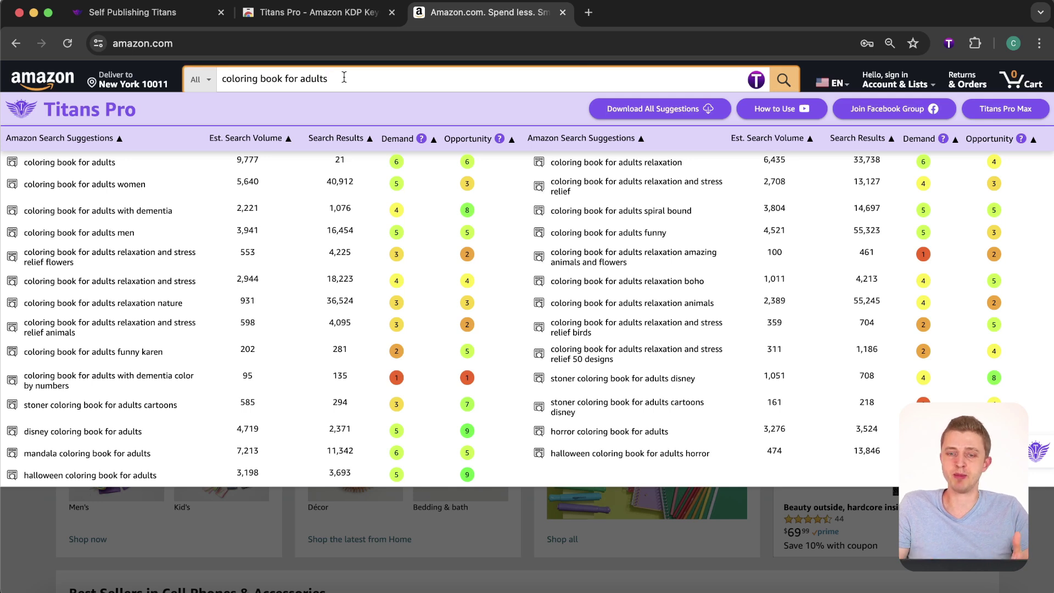
- Trim the search to coloring book for a broader keyword table
key(BackSpace)
key(BackSpace)
key(BackSpace)
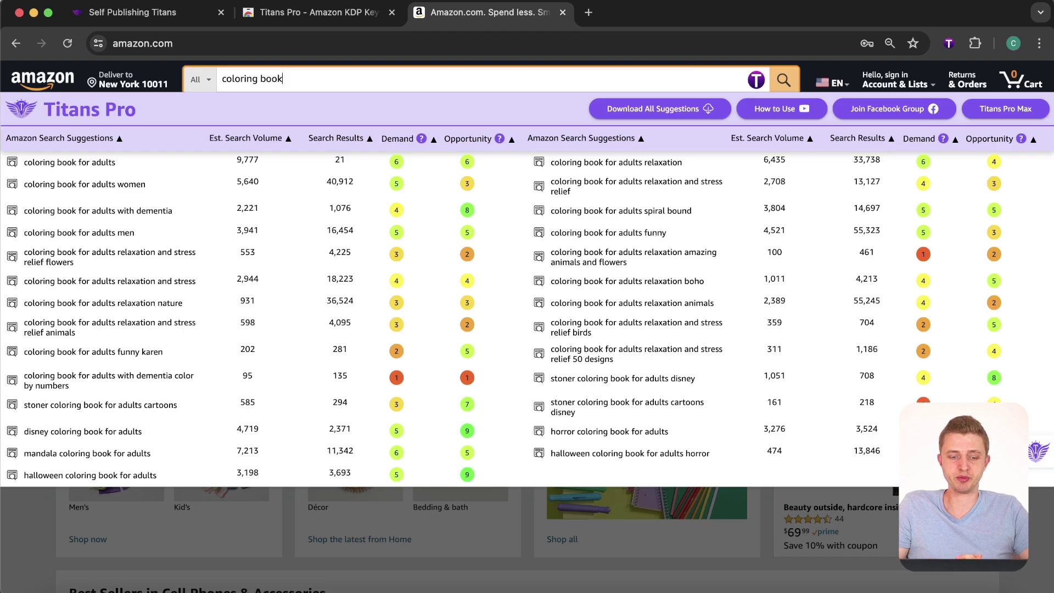
scroll(480, 343, down, 2)
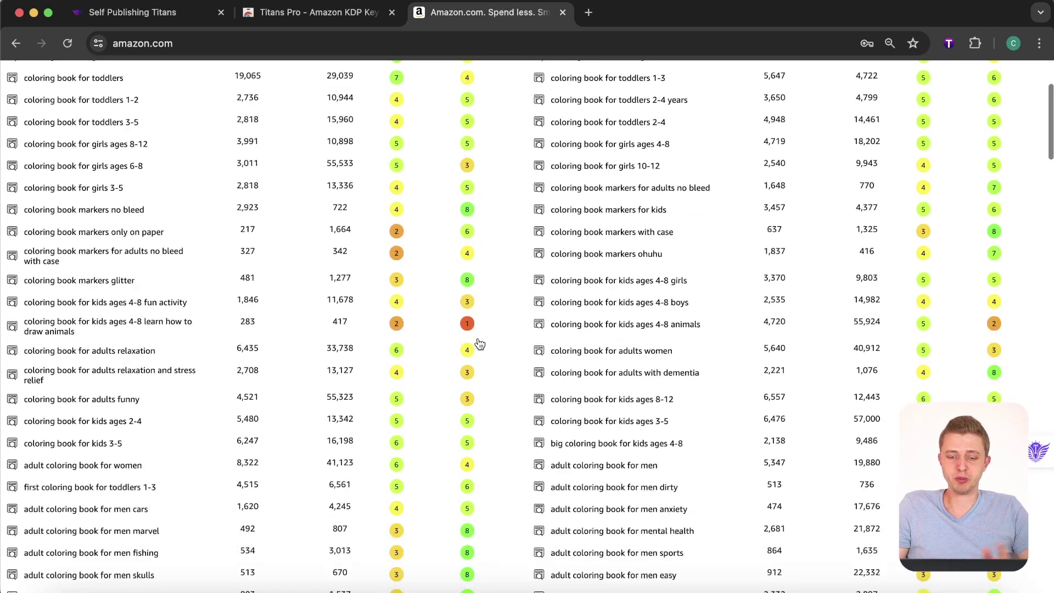
scroll(480, 344, down, 1)
scroll(479, 344, down, 3)
scroll(479, 344, down, 2)
scroll(479, 343, down, 2)
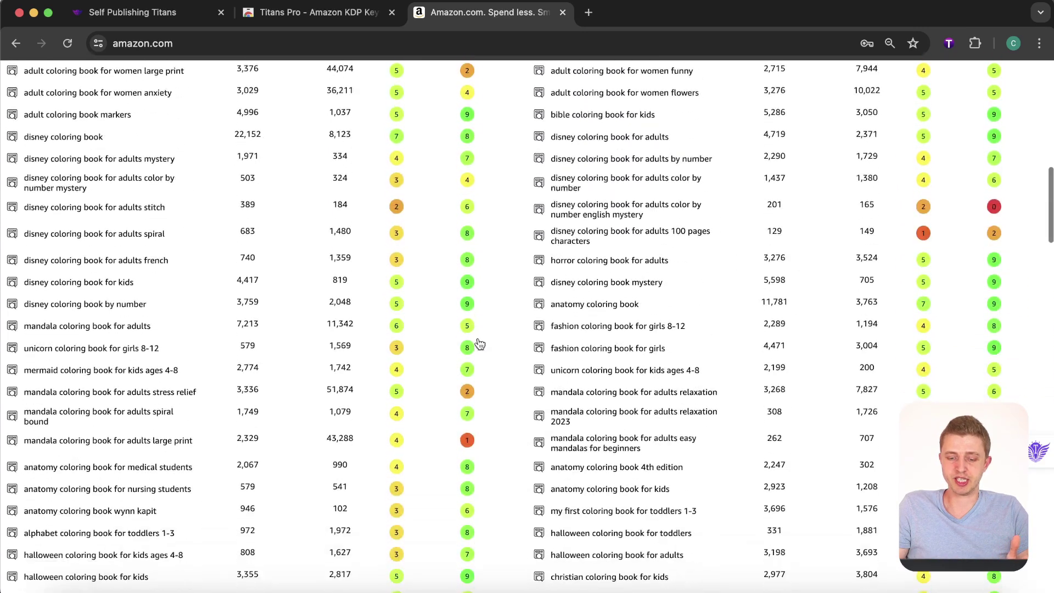
scroll(479, 344, down, 1)
scroll(479, 343, down, 3)
scroll(480, 343, down, 3)
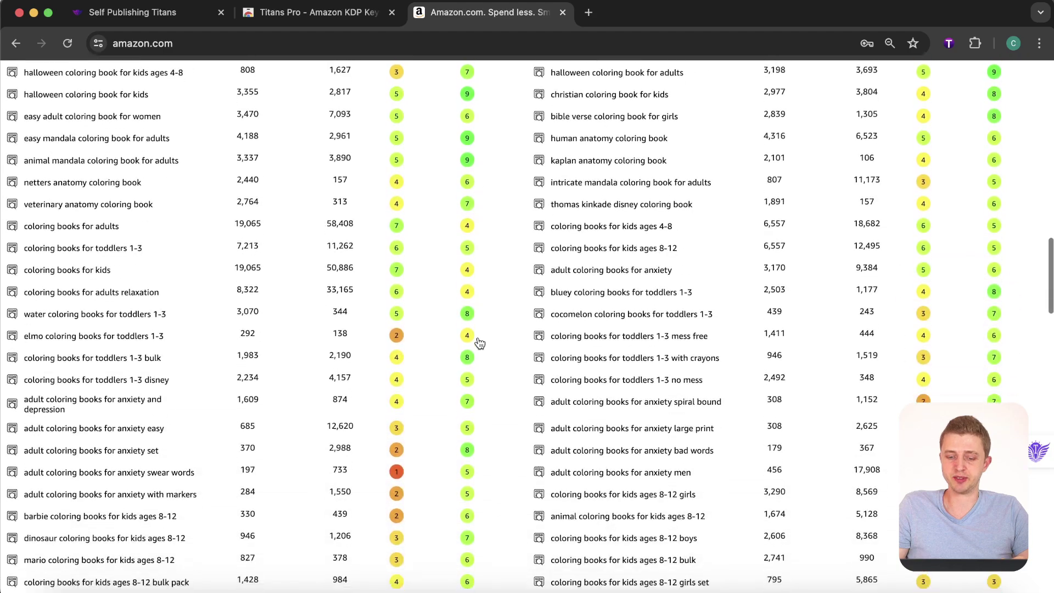
scroll(479, 343, down, 5)
scroll(479, 344, up, 10)
scroll(479, 344, up, 10)
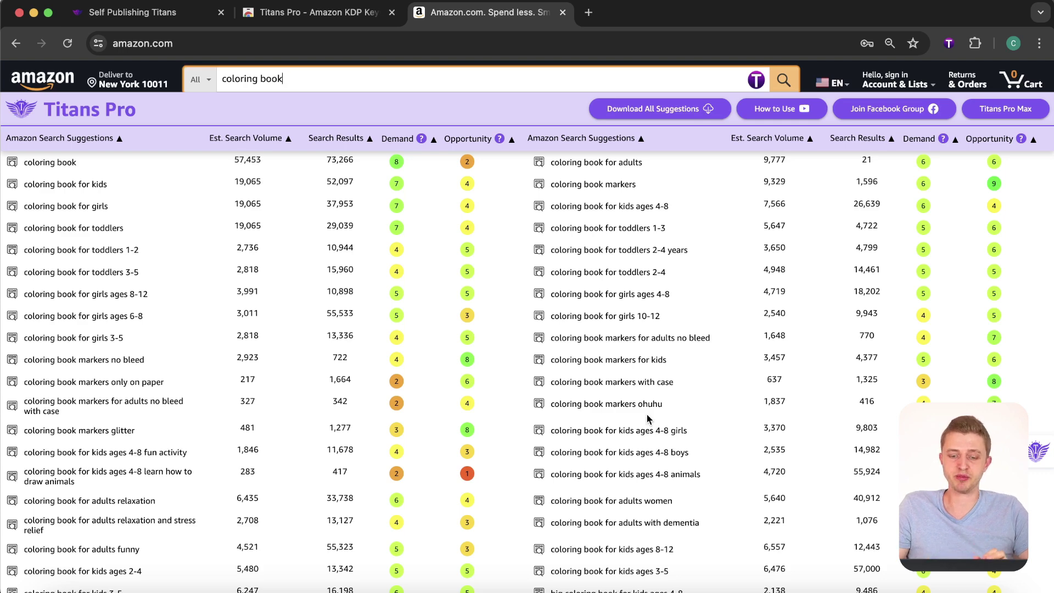
scroll(647, 419, down, 3)
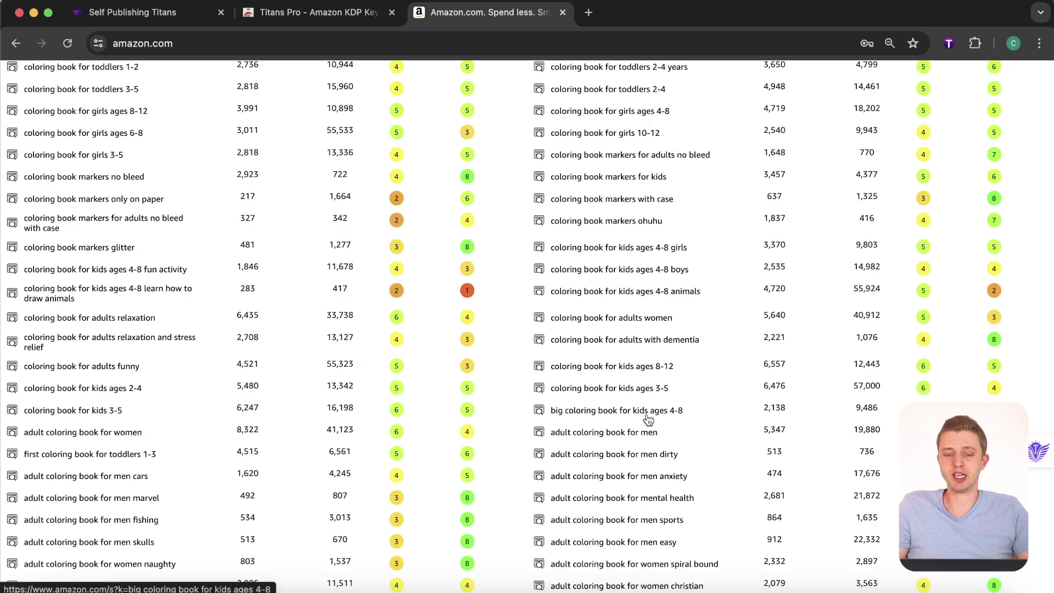
scroll(648, 418, down, 3)
scroll(648, 420, down, 1)
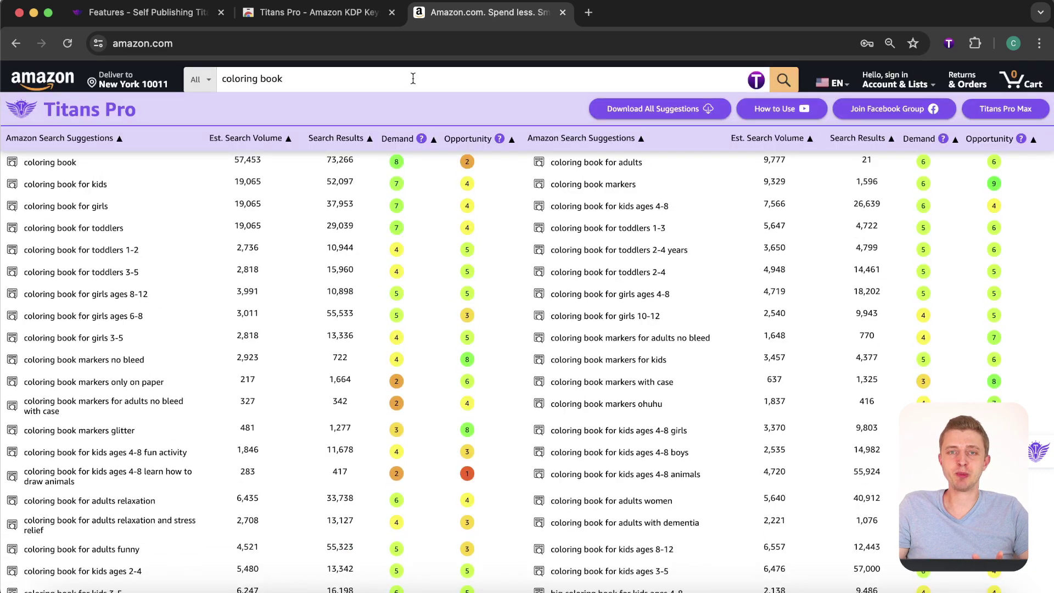
- View the Plans & Pricing page, highlighting the Titans Pro monthly price and Pro Max plan
click(182, 20)
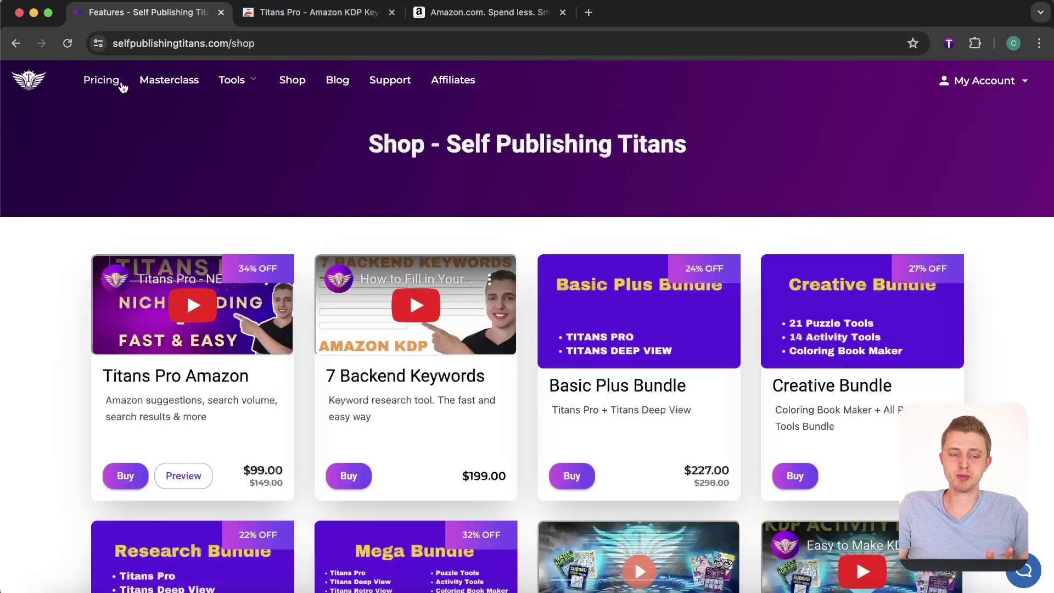
click(110, 86)
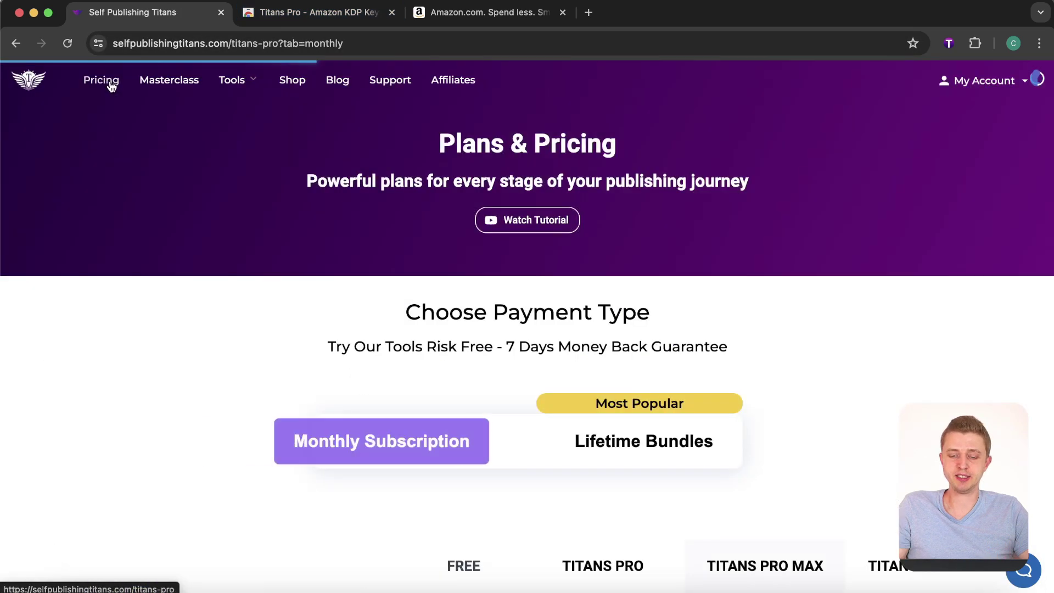
scroll(240, 430, down, 2)
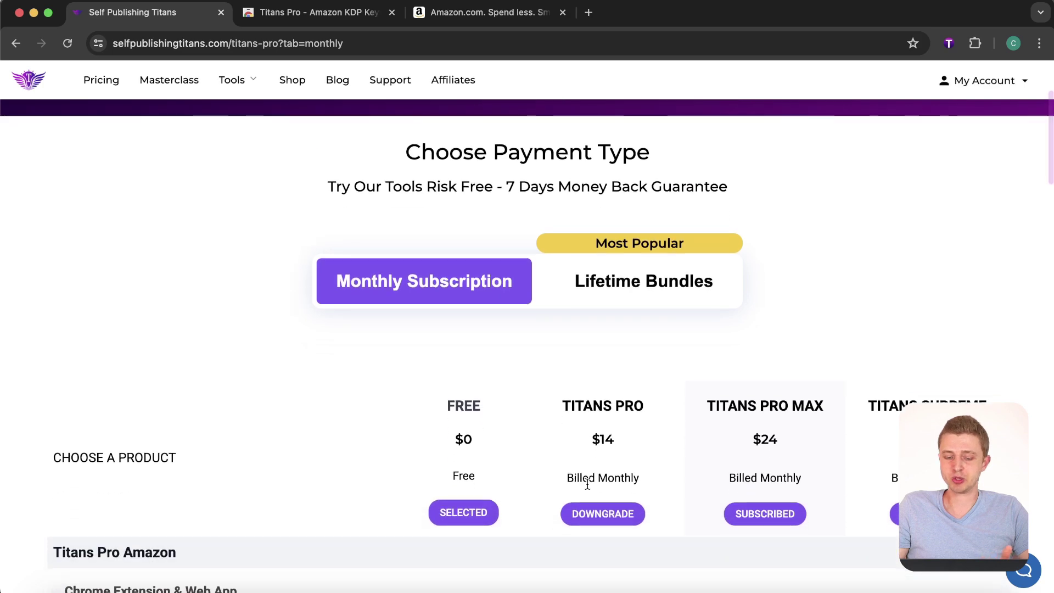
drag(590, 439, 627, 441)
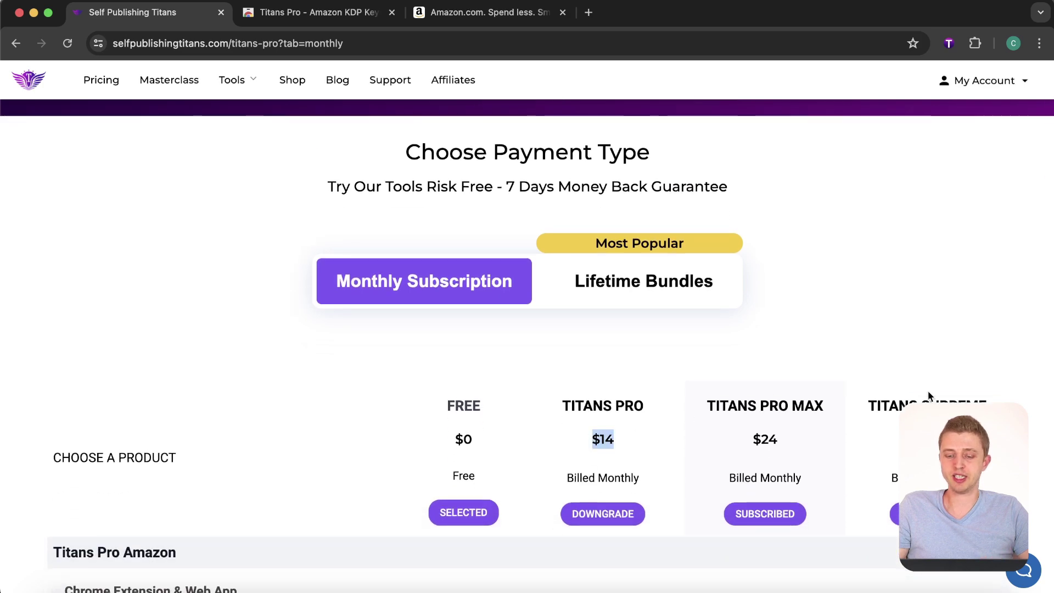
scroll(928, 391, down, 5)
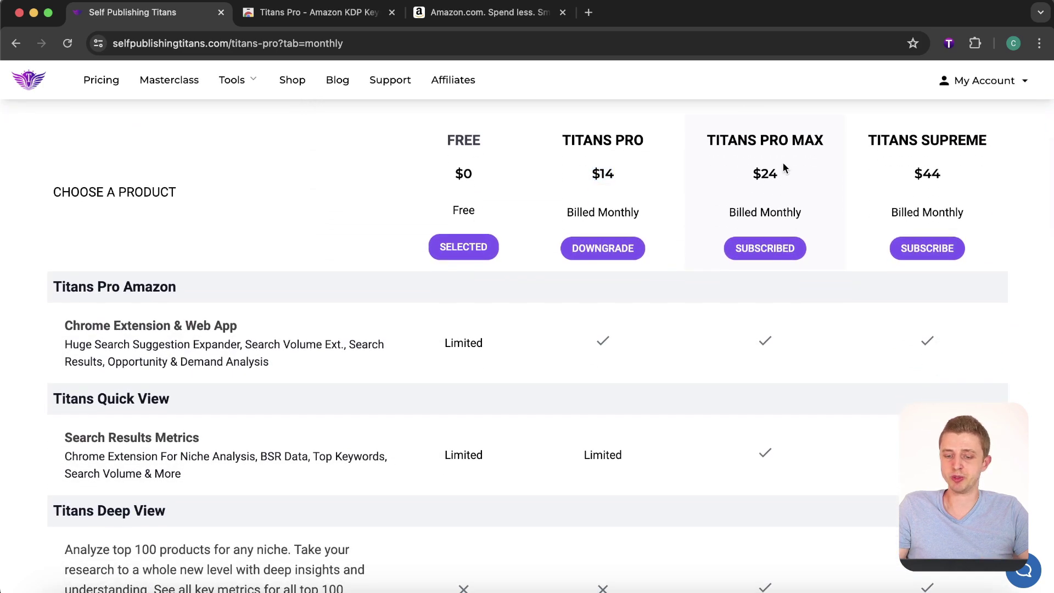
drag(707, 140, 833, 145)
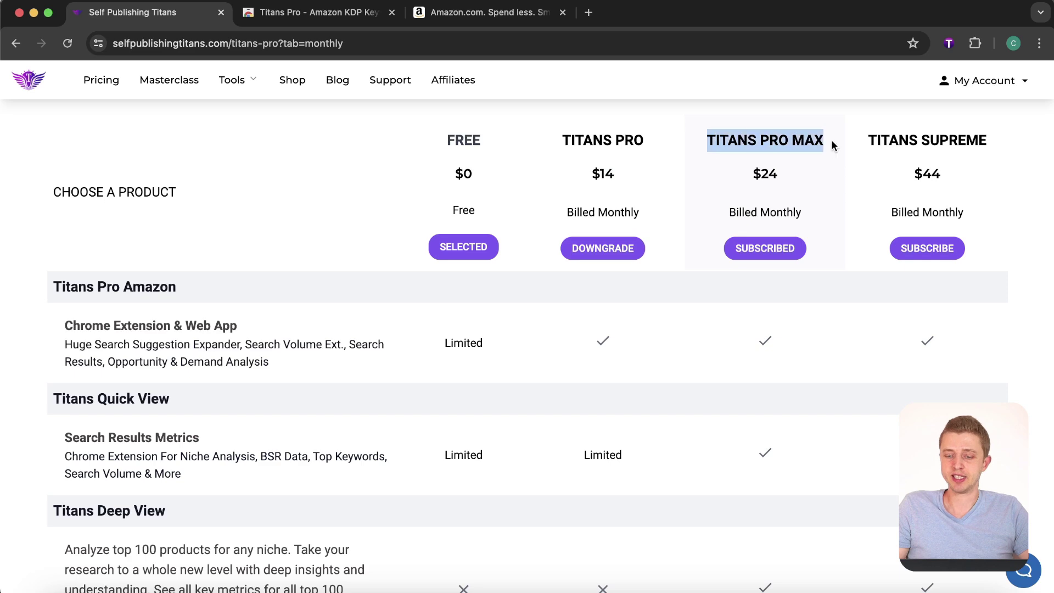
click(875, 133)
scroll(906, 363, down, 4)
scroll(903, 406, down, 4)
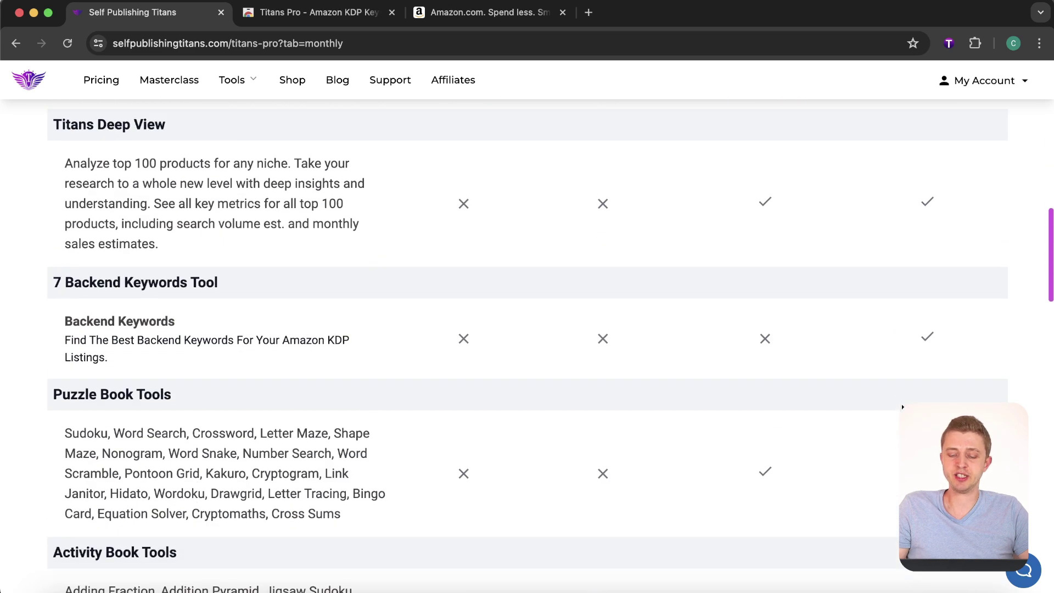
scroll(903, 407, down, 2)
scroll(903, 407, down, 2)
scroll(904, 408, down, 4)
scroll(903, 407, down, 3)
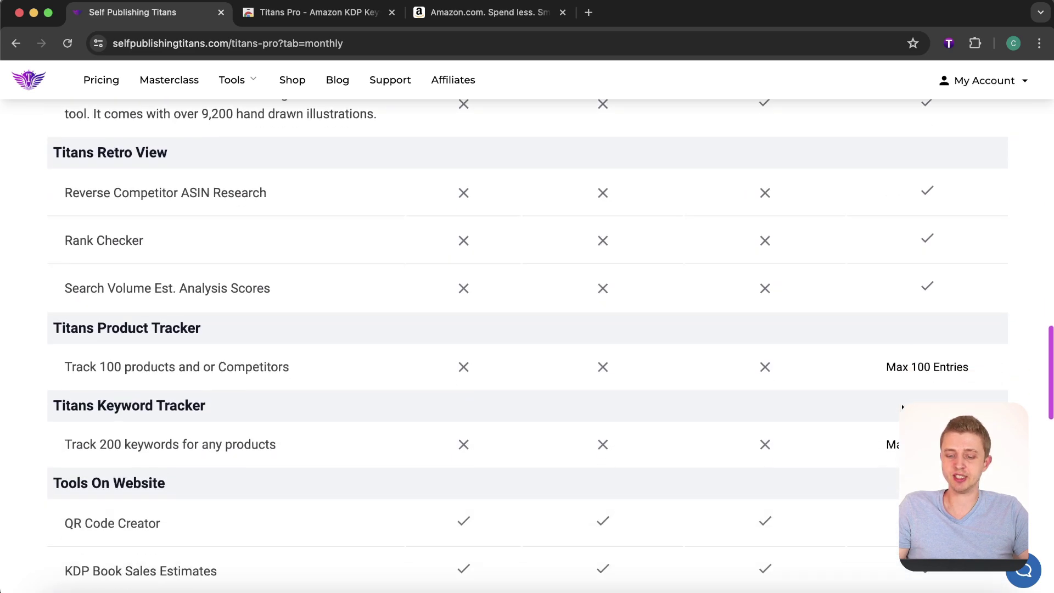
scroll(903, 407, down, 6)
scroll(903, 407, down, 2)
scroll(904, 408, up, 15)
scroll(904, 407, up, 20)
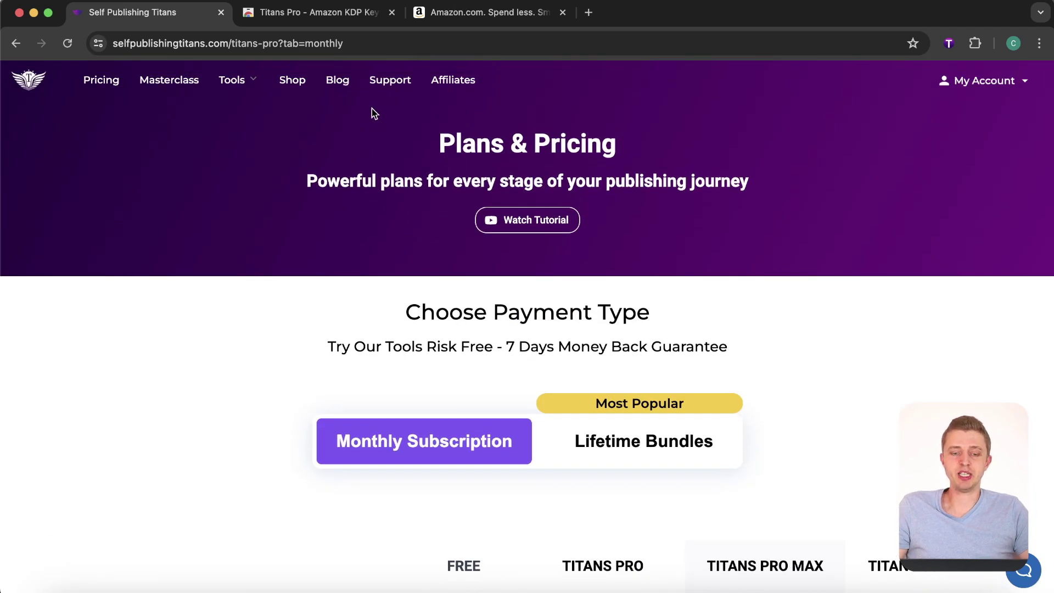
- Go to Support and start a new Contact Support ticket
click(389, 86)
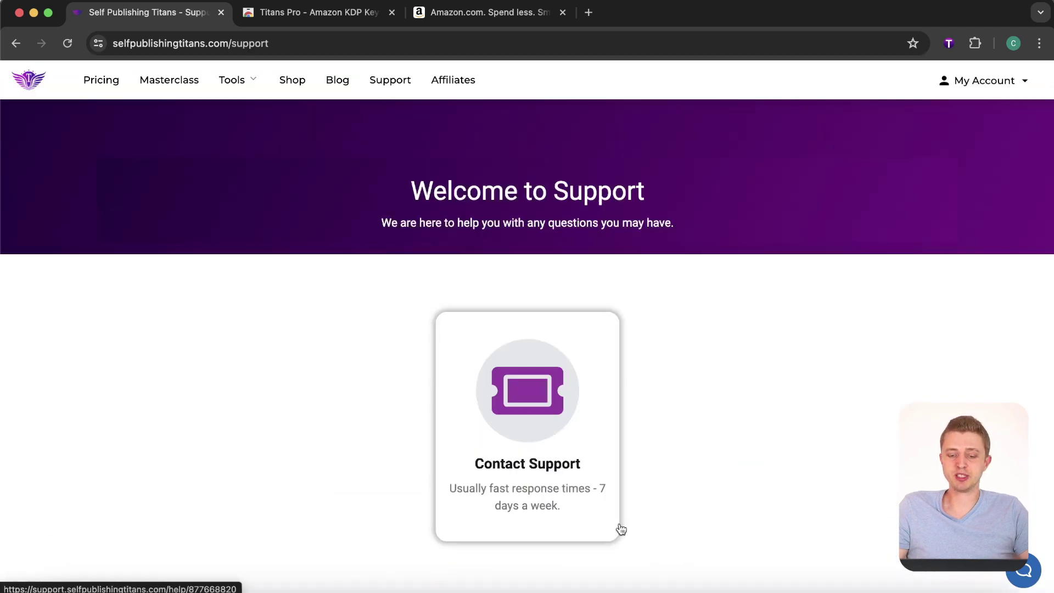
click(527, 411)
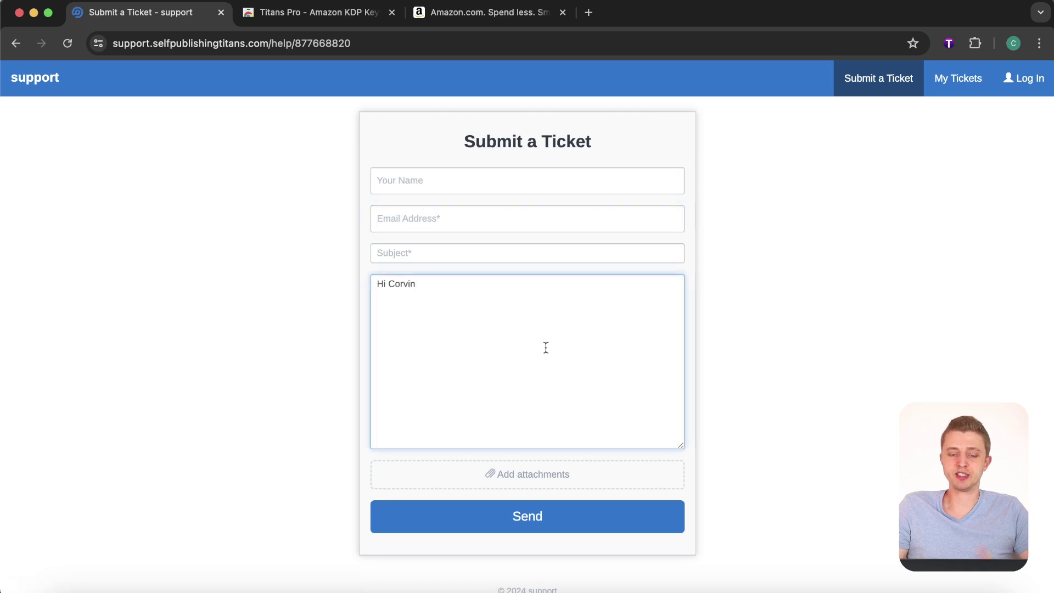